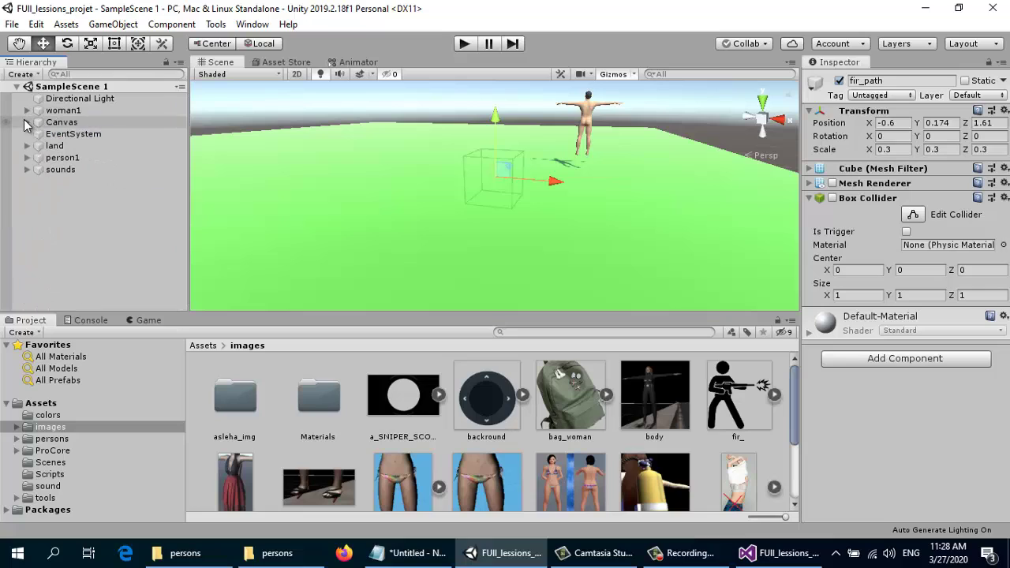
Turn off the Mesh Renderer on the boliit prefab in the Assets folder.
{"action": "left_click", "coordinate": [60, 217]}
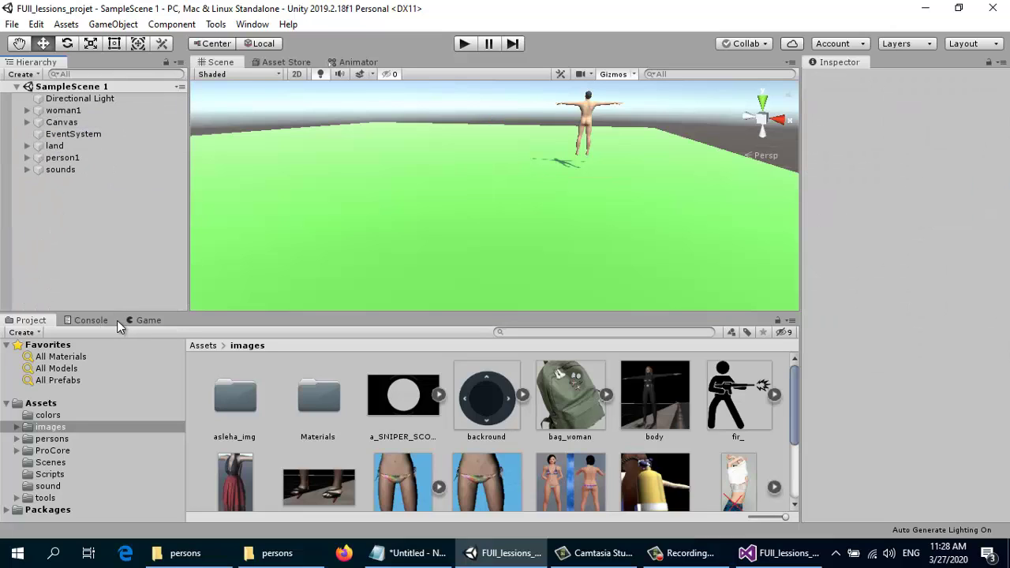
{"action": "left_click", "coordinate": [44, 403]}
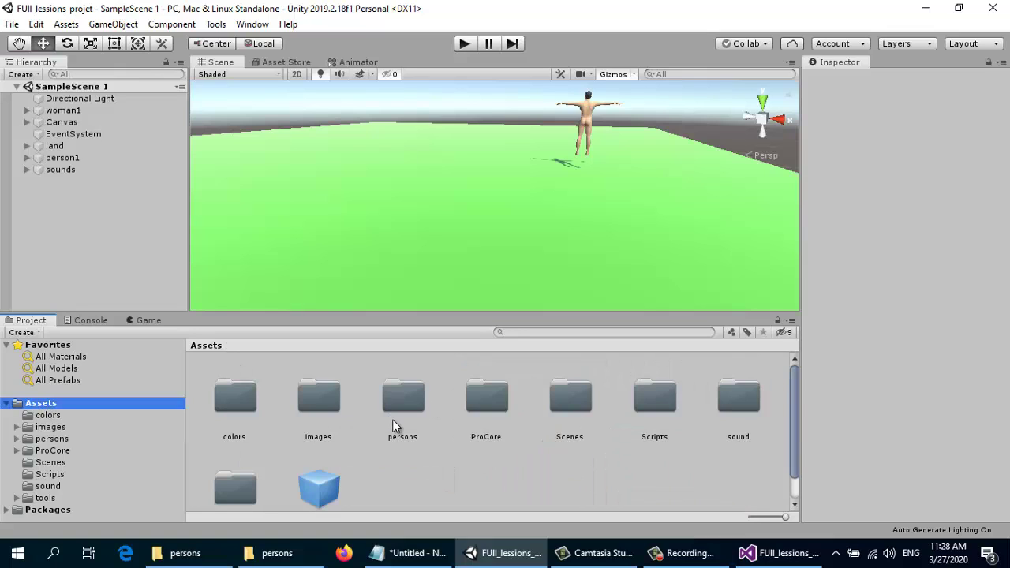
{"action": "scroll", "coordinate": [393, 423], "scroll_direction": "down", "scroll_amount": 1}
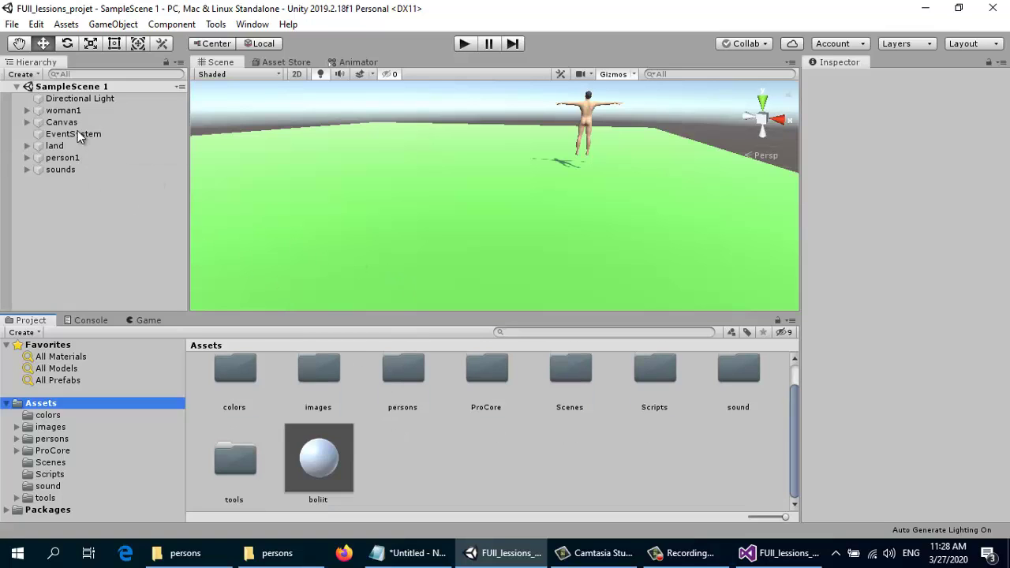
{"action": "left_click", "coordinate": [63, 110]}
{"action": "key", "text": "f"}
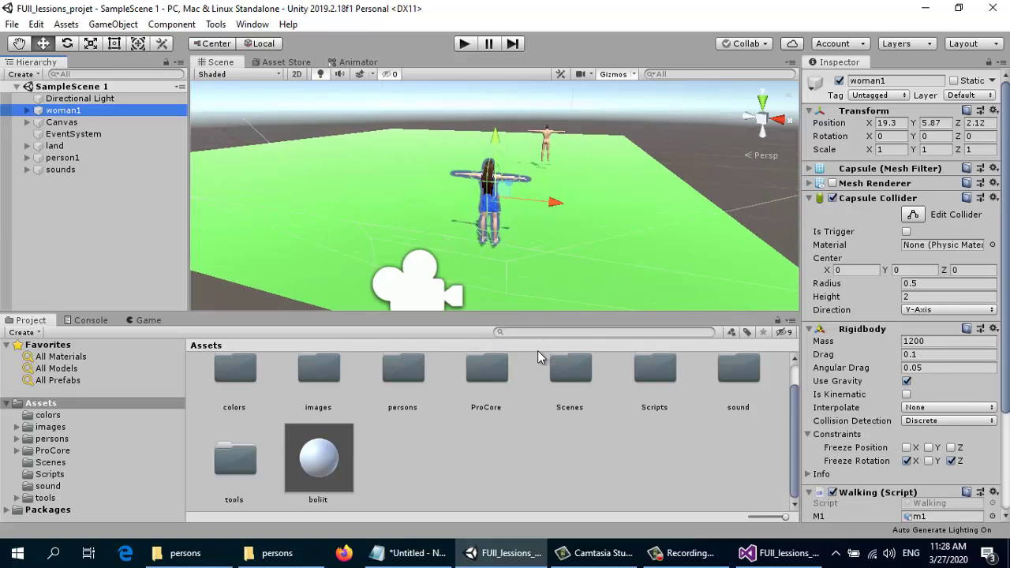
{"action": "left_click", "coordinate": [309, 454]}
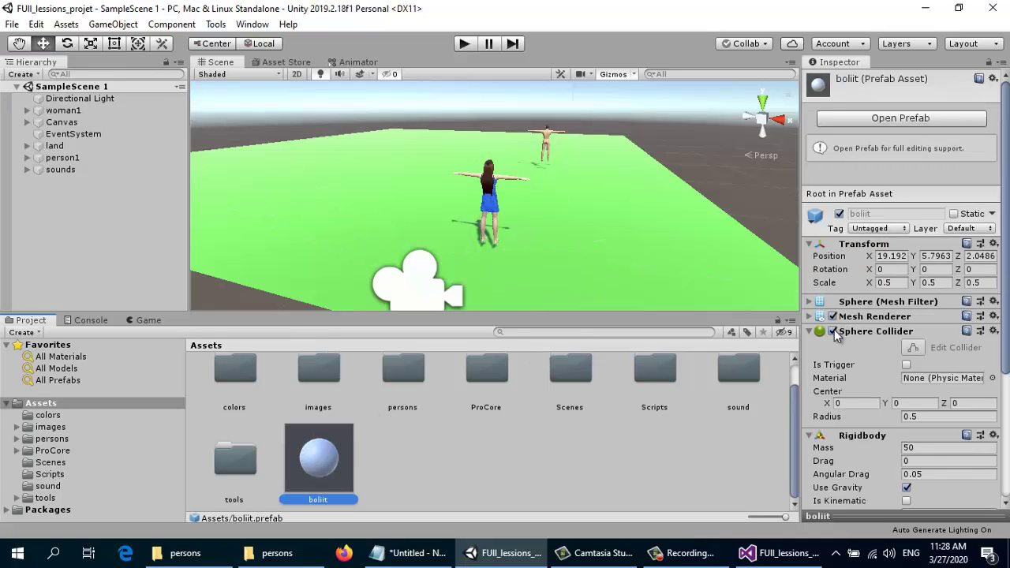
{"action": "left_click", "coordinate": [833, 316]}
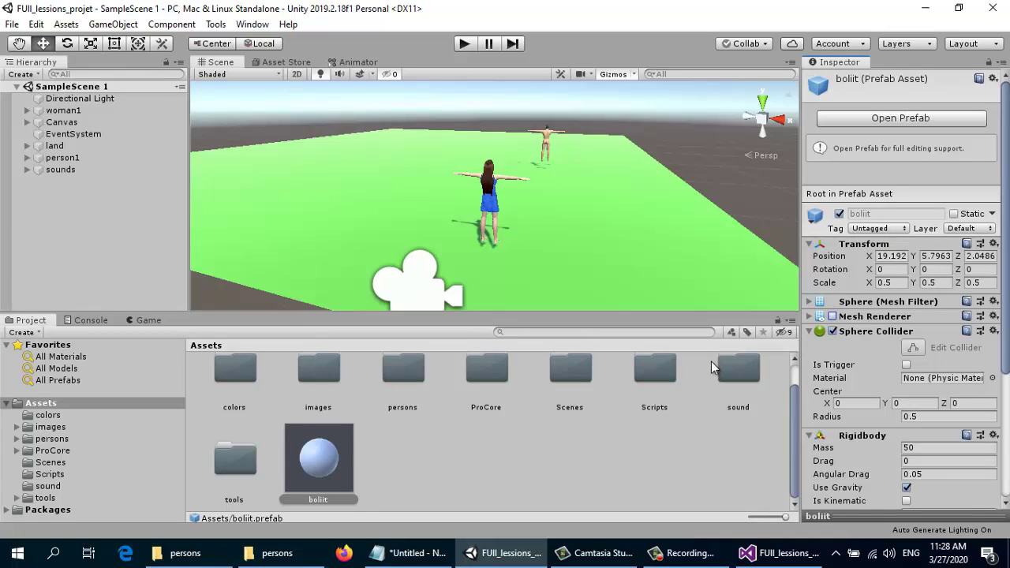
{"action": "left_click", "coordinate": [435, 417]}
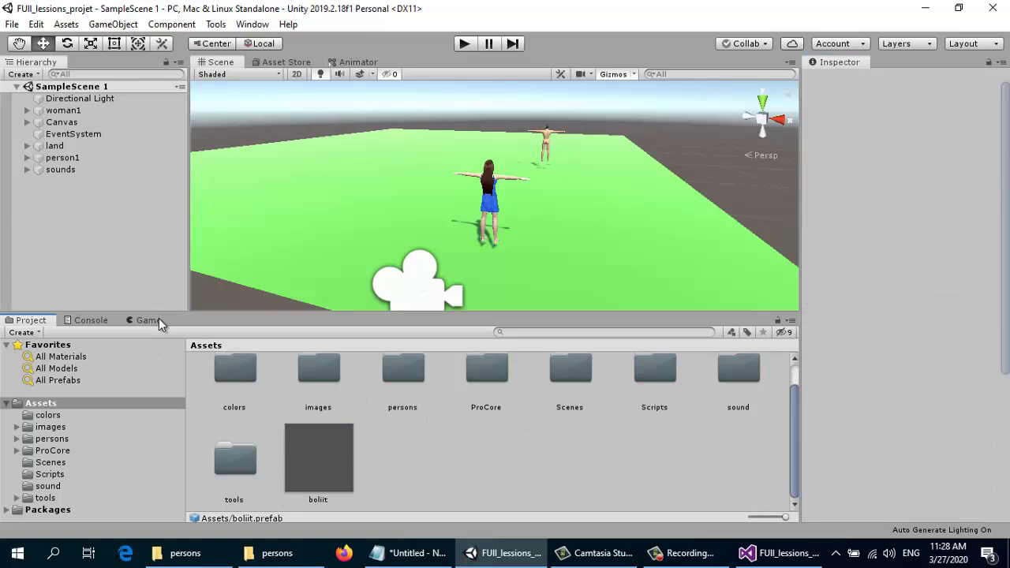
Run the game and toggle the Teleskop scope view on and off.
{"action": "left_click", "coordinate": [159, 320]}
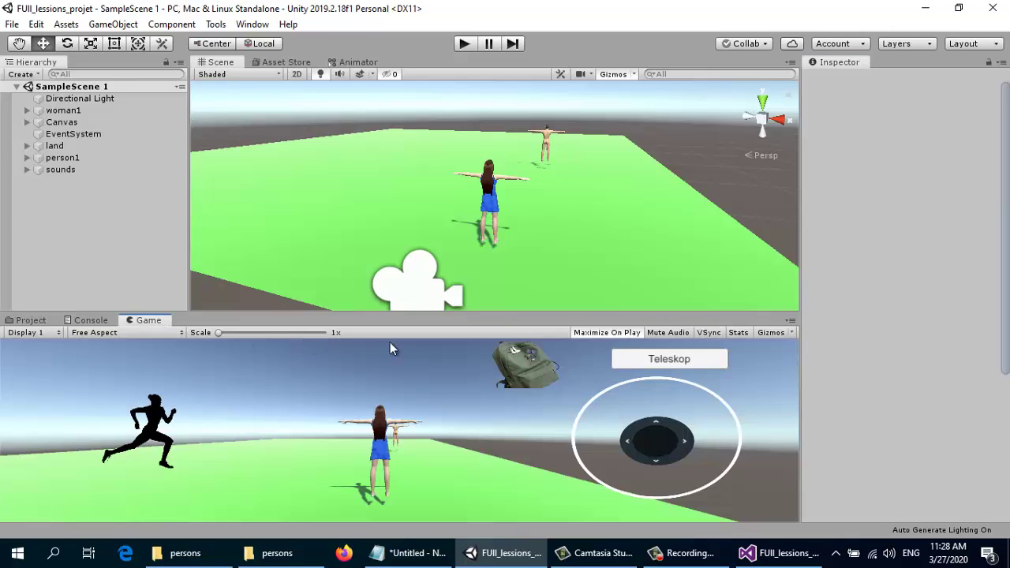
{"action": "left_click", "coordinate": [463, 45]}
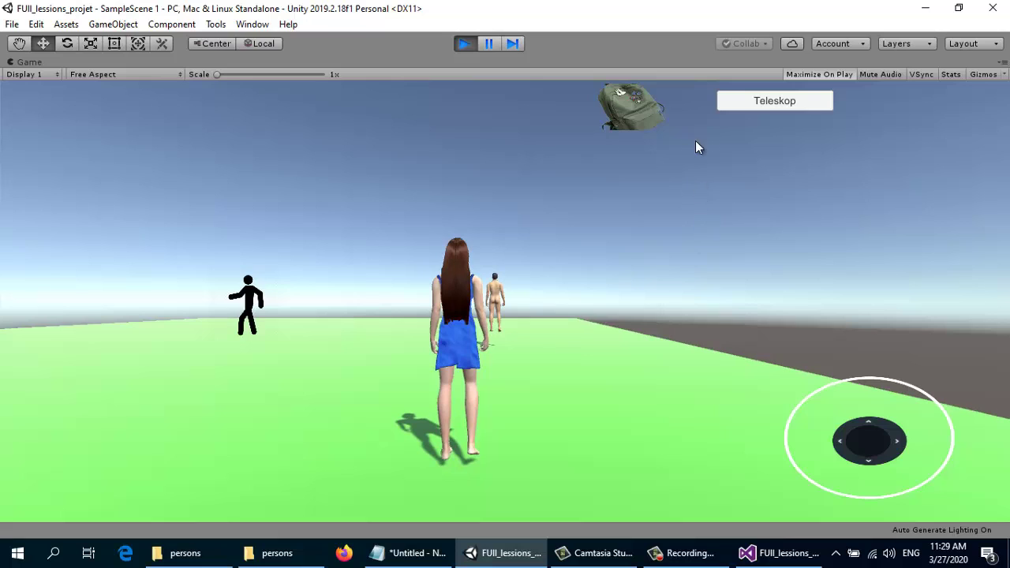
{"action": "left_click", "coordinate": [761, 104]}
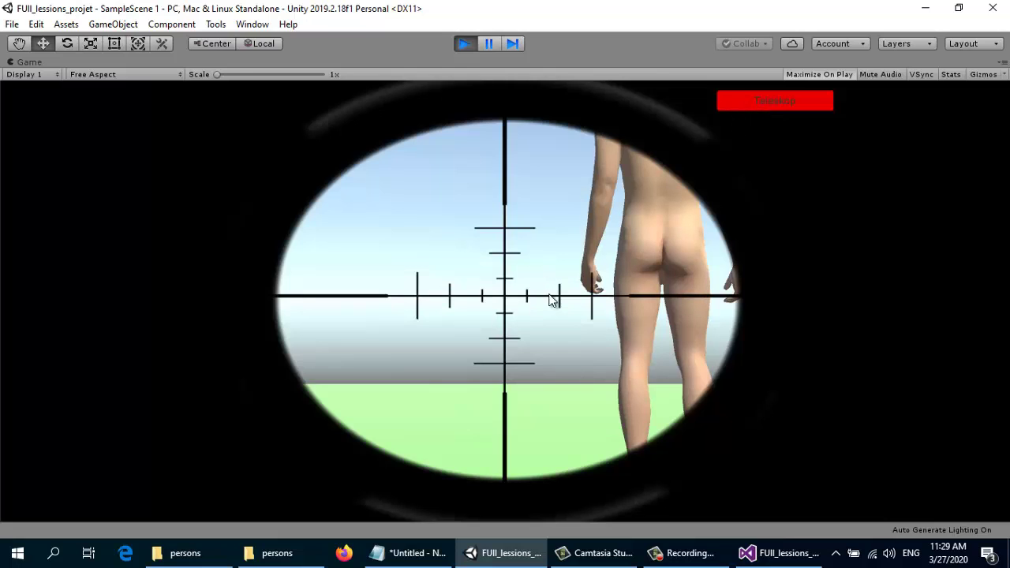
{"action": "left_click", "coordinate": [755, 103]}
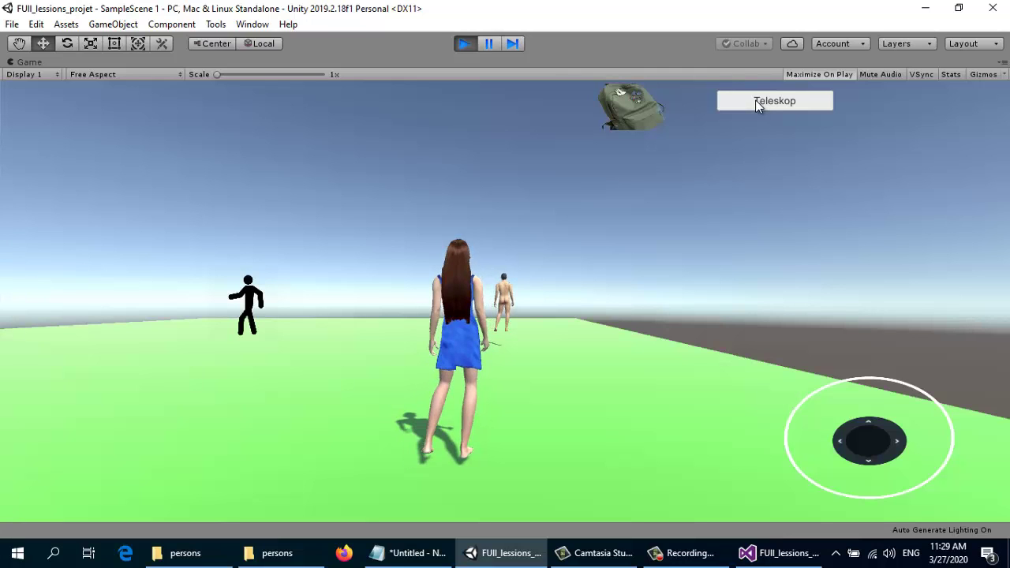
Equip the rifle from the in-game backpack, test the Teleskop scope with it, and stop the game.
{"action": "left_click", "coordinate": [638, 116]}
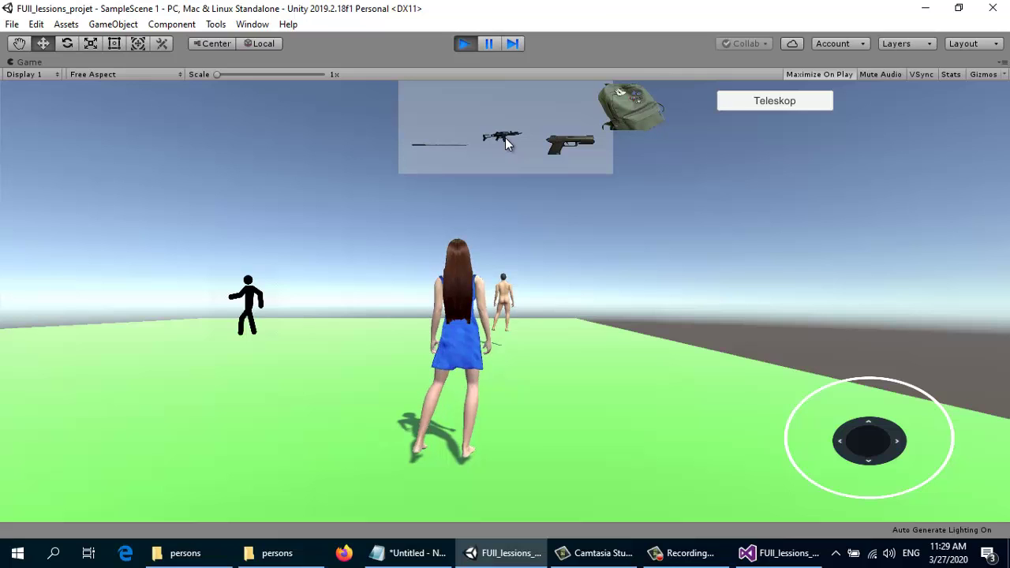
{"action": "left_click", "coordinate": [505, 140]}
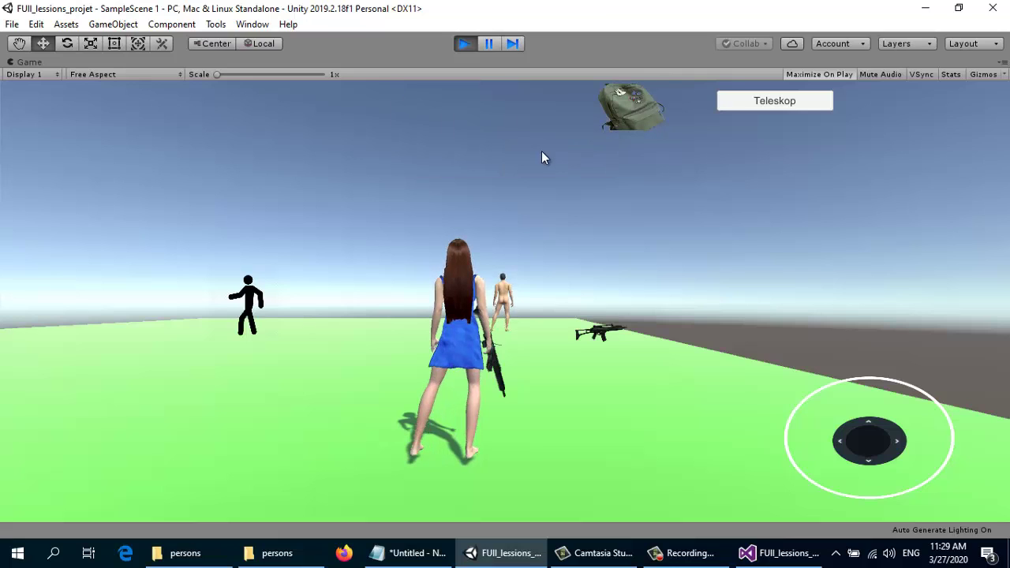
{"action": "left_click", "coordinate": [757, 100]}
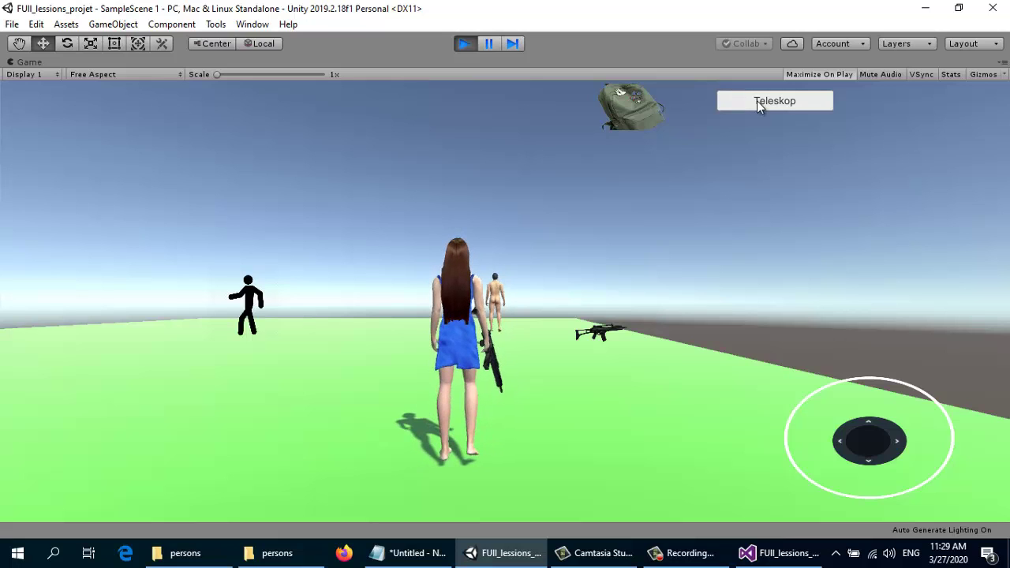
{"action": "left_click", "coordinate": [755, 108]}
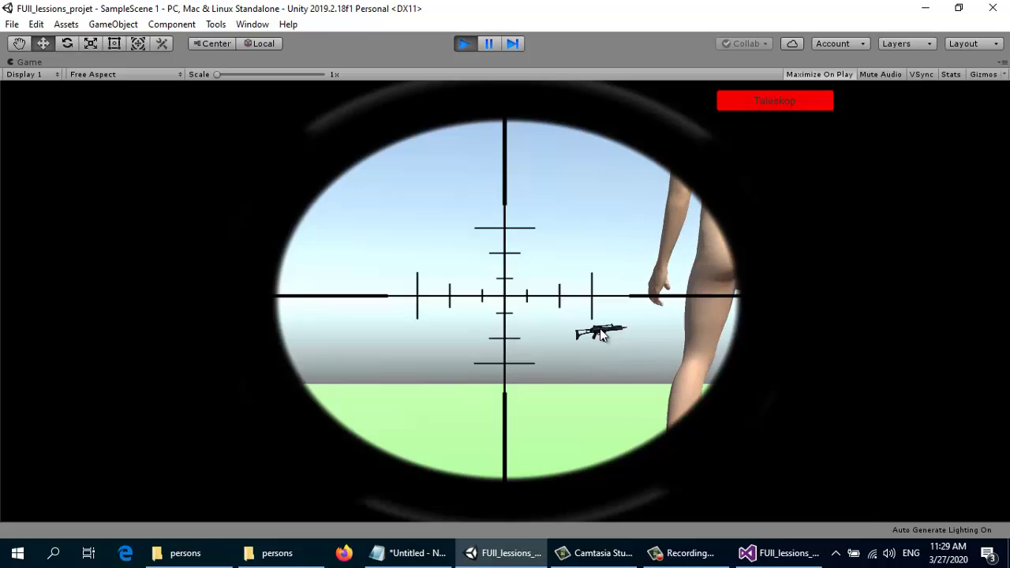
{"action": "left_click", "coordinate": [465, 45]}
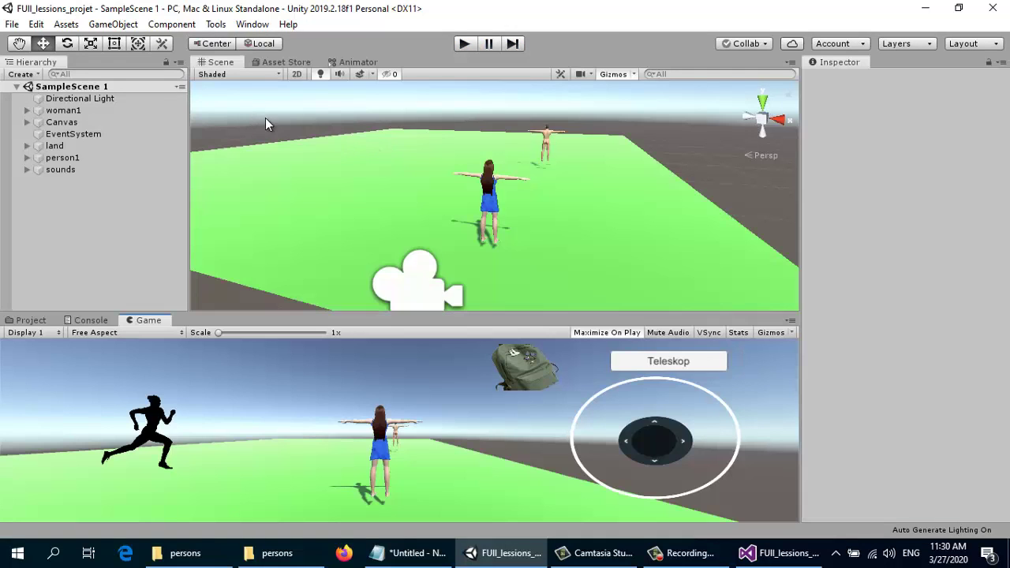
Activate the Image_teleskop object inside the Canvas so the scope overlay shows in the scene.
{"action": "left_click", "coordinate": [48, 123]}
{"action": "left_click", "coordinate": [27, 123]}
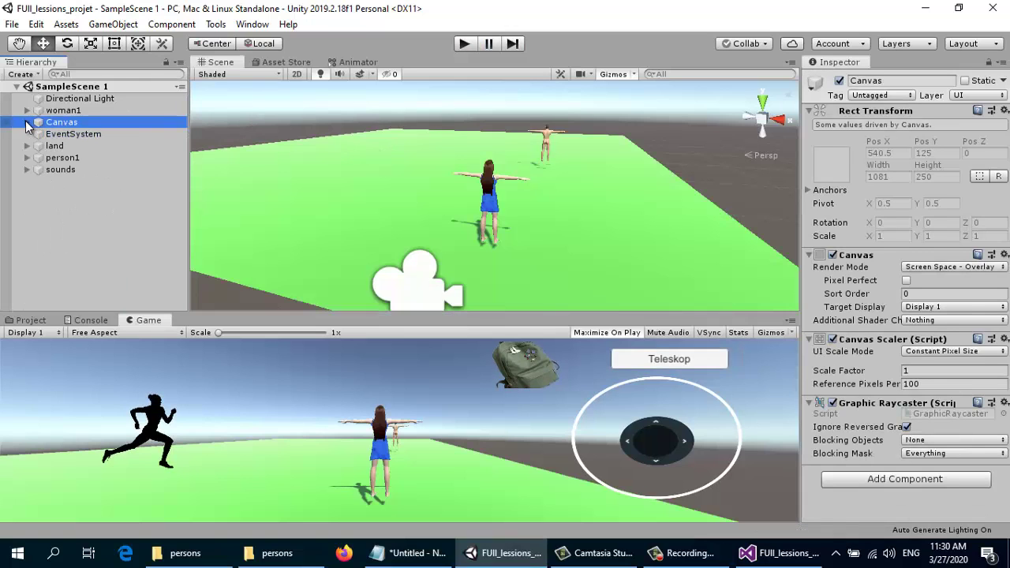
{"action": "left_click", "coordinate": [81, 135]}
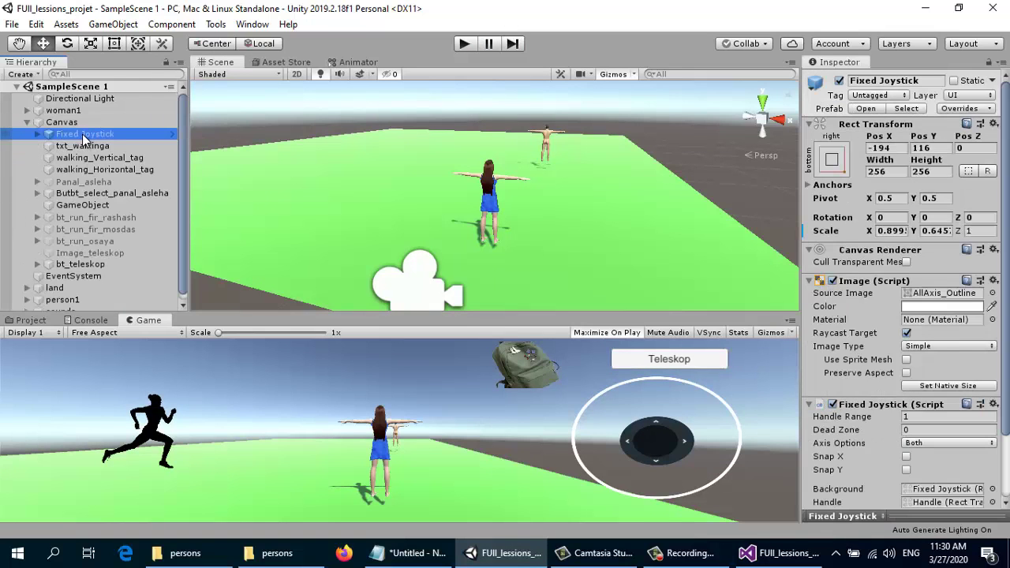
{"action": "double_click", "coordinate": [103, 137]}
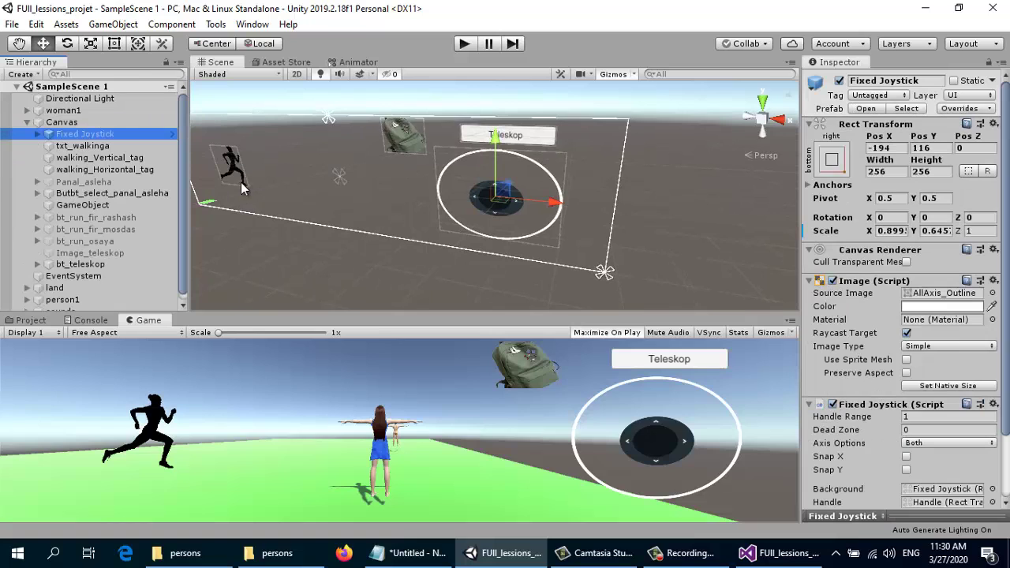
{"action": "left_click", "coordinate": [98, 263]}
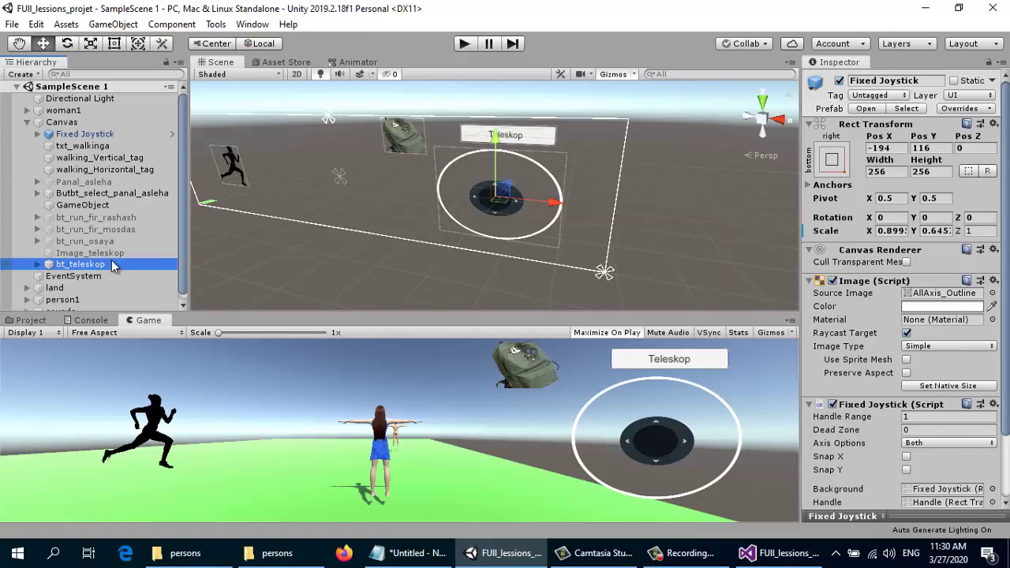
{"action": "left_click", "coordinate": [89, 253]}
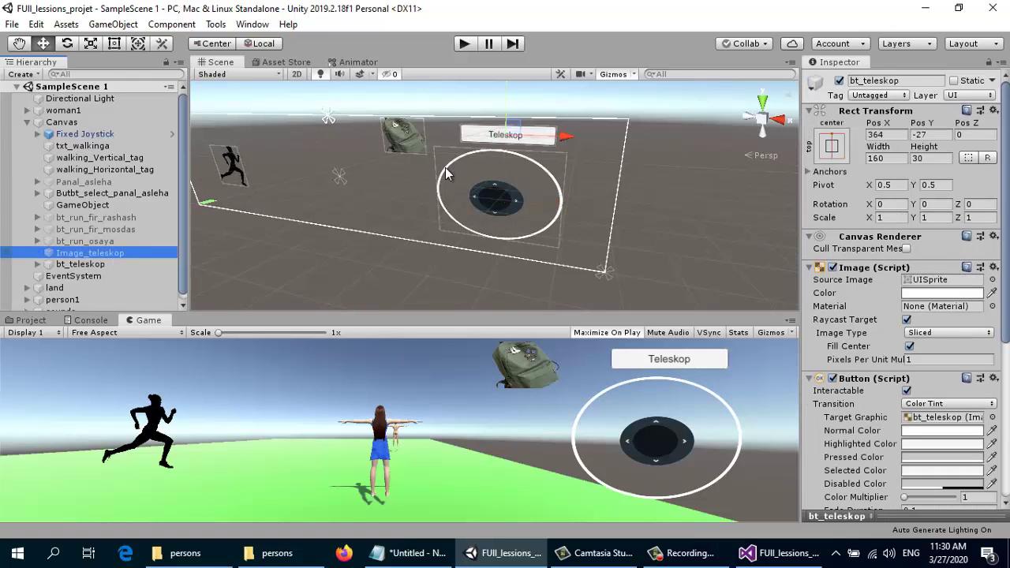
{"action": "left_click", "coordinate": [839, 81]}
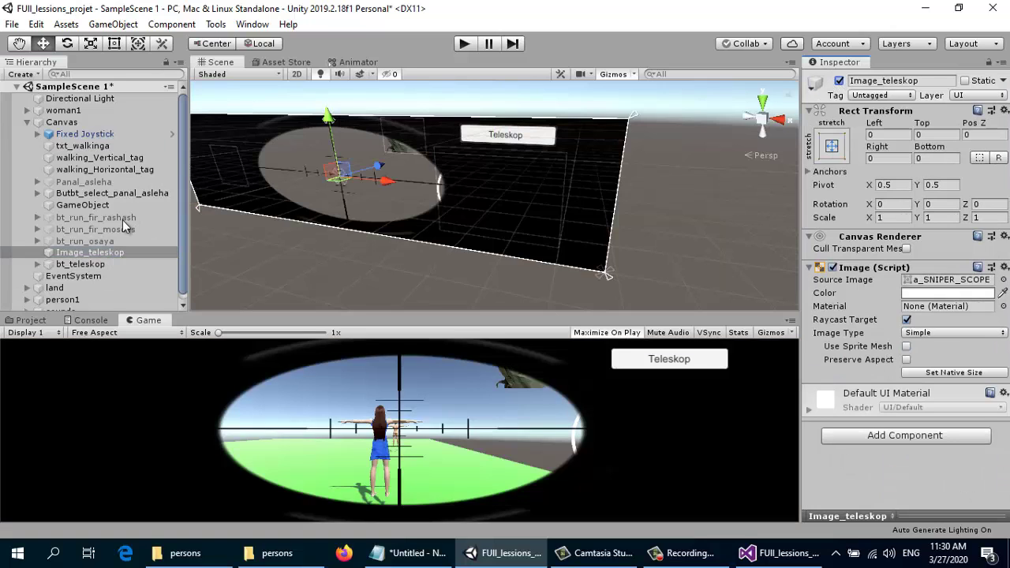
Reorder bt_run_fir_rashash, bt_run_fir_mosdas and bt_run_osaya to come after bt_teleskop within the Canvas.
{"action": "left_click_drag", "start_coordinate": [123, 219], "coordinate": [111, 237]}
{"action": "left_click", "coordinate": [95, 217], "text": "shift"}
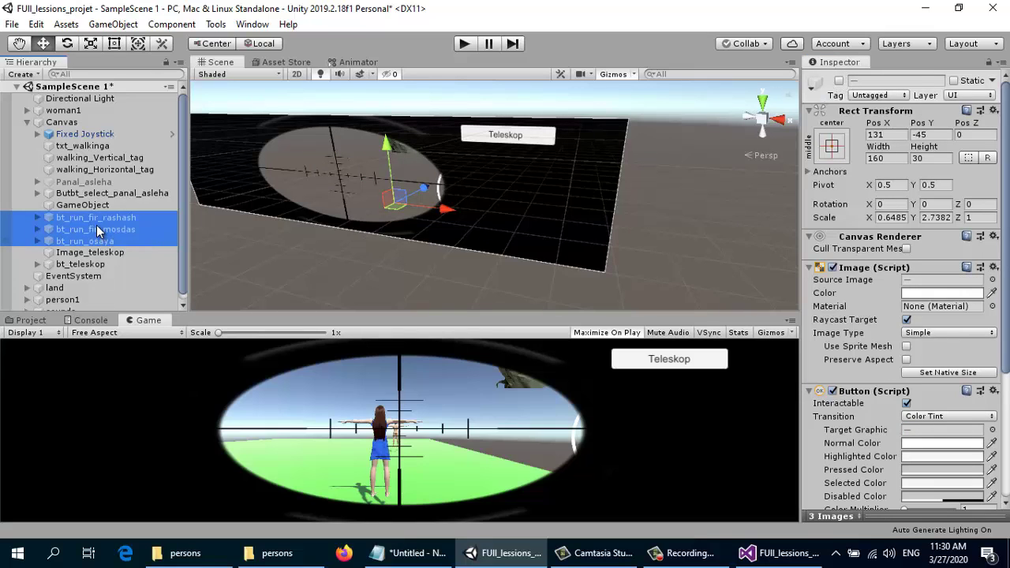
{"action": "left_click_drag", "start_coordinate": [97, 229], "coordinate": [88, 271]}
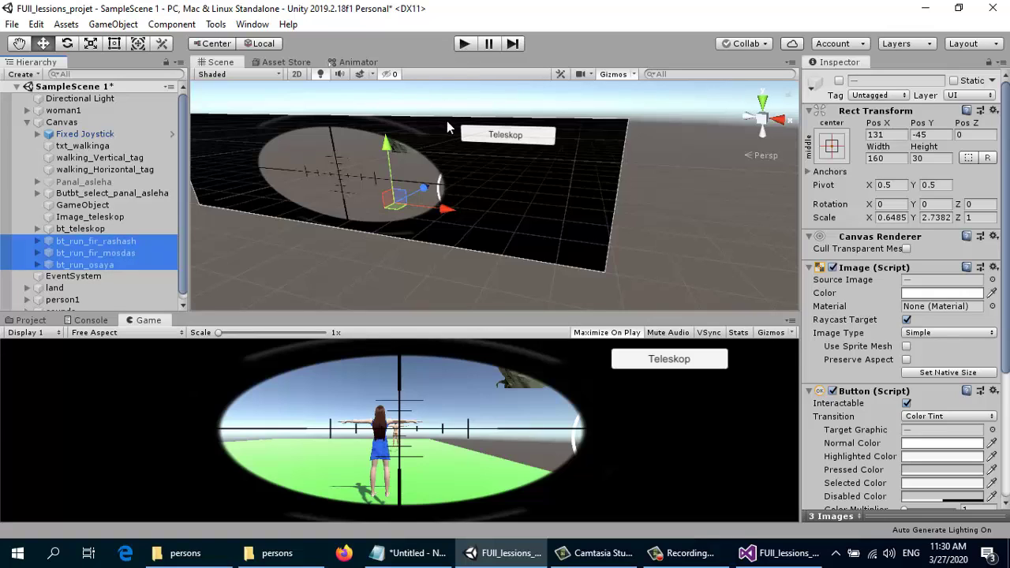
Activate the three bt_run buttons temporarily and move them toward the canvas's left edge, to about Pos X -348.
{"action": "left_click", "coordinate": [832, 148]}
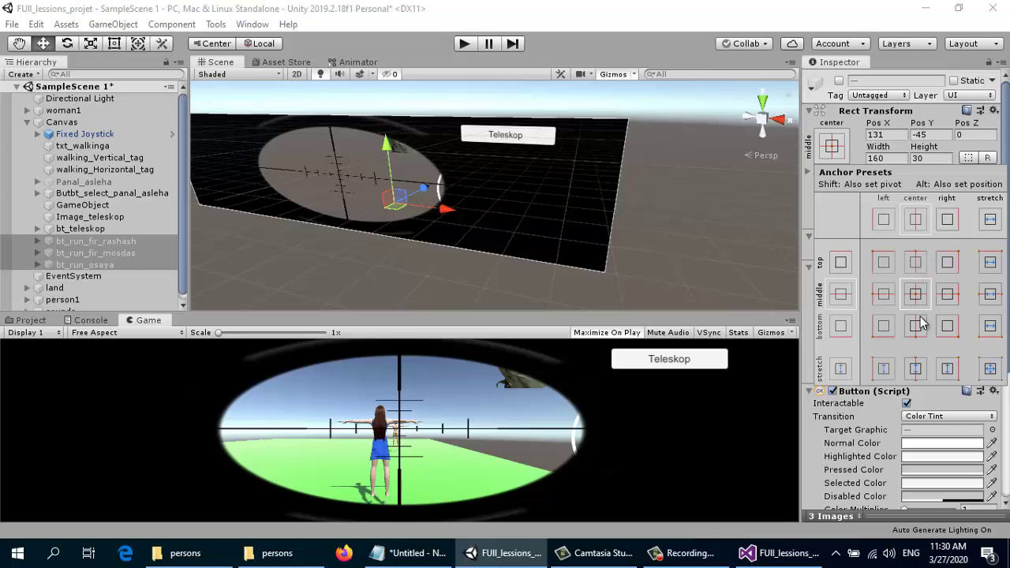
{"action": "left_click", "coordinate": [839, 82]}
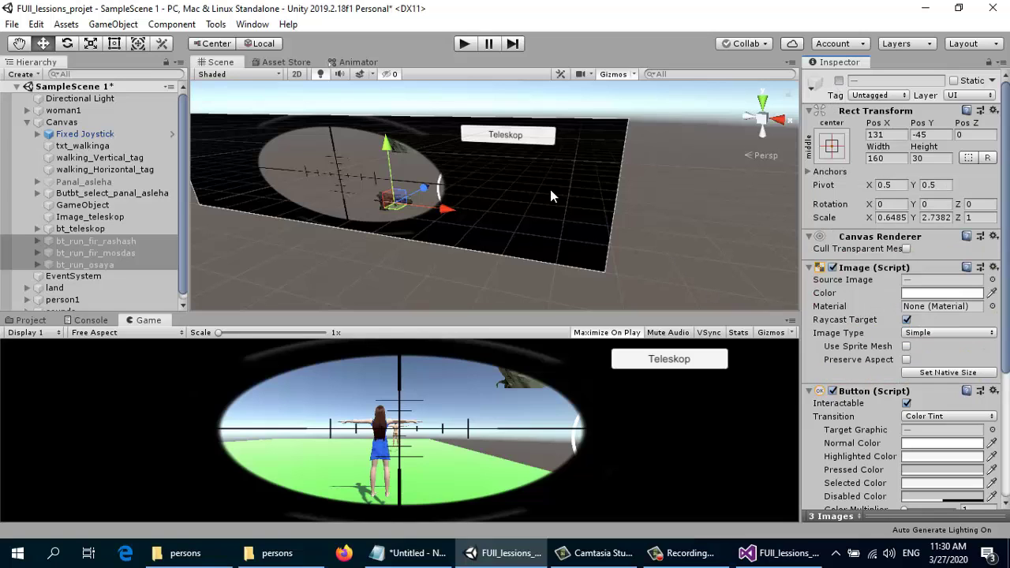
{"action": "left_click_drag", "start_coordinate": [466, 218], "coordinate": [525, 220]}
{"action": "left_click_drag", "start_coordinate": [412, 219], "coordinate": [229, 205]}
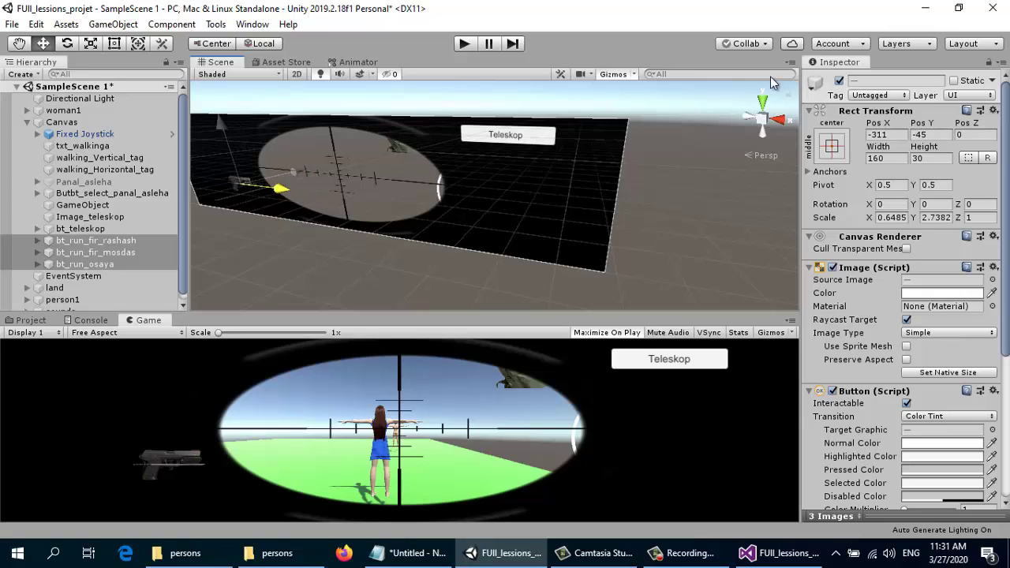
{"action": "left_click", "coordinate": [839, 81]}
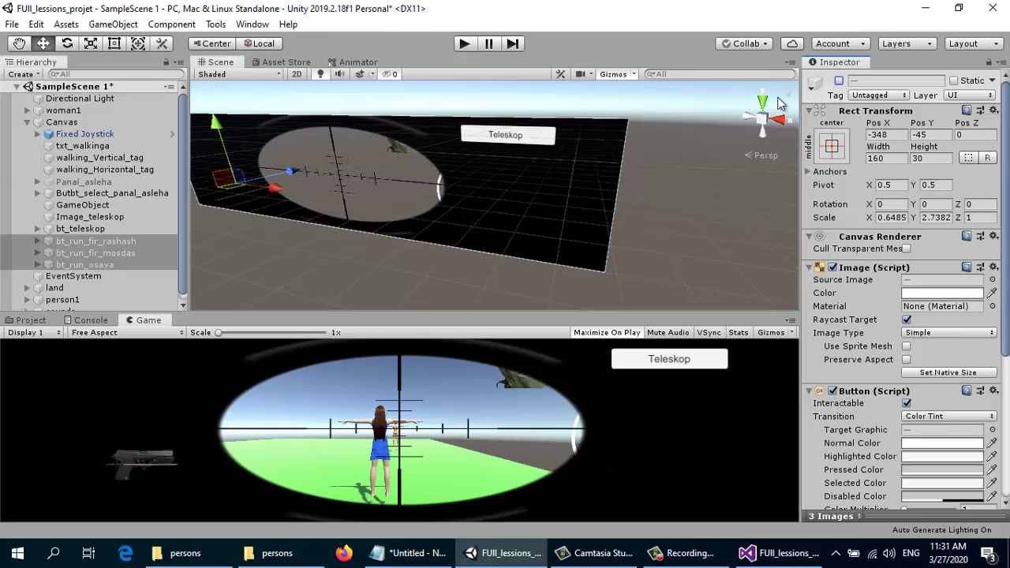
Run the game briefly to check its starting view, and stop it.
{"action": "left_click", "coordinate": [465, 44]}
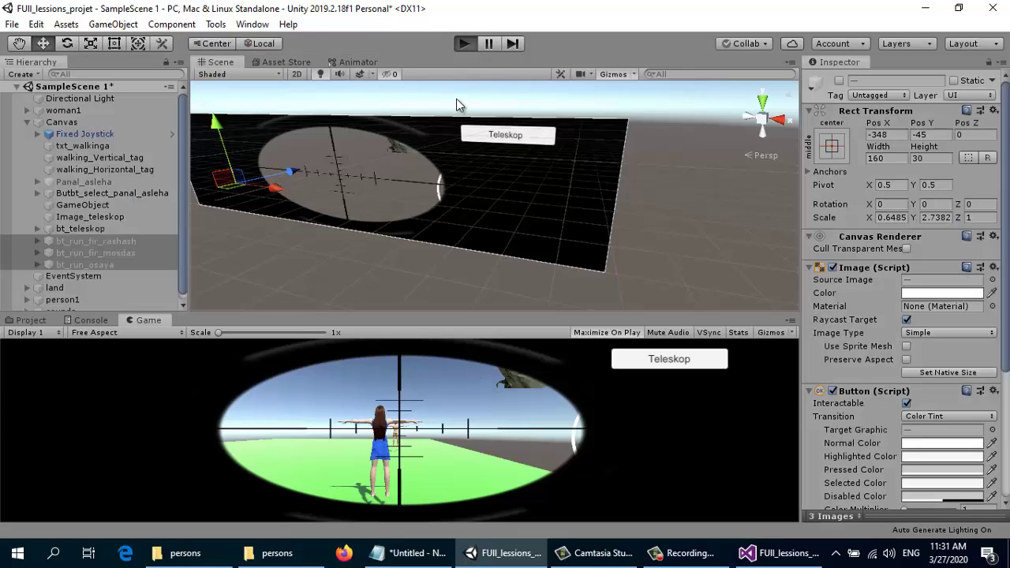
{"action": "left_click", "coordinate": [465, 45]}
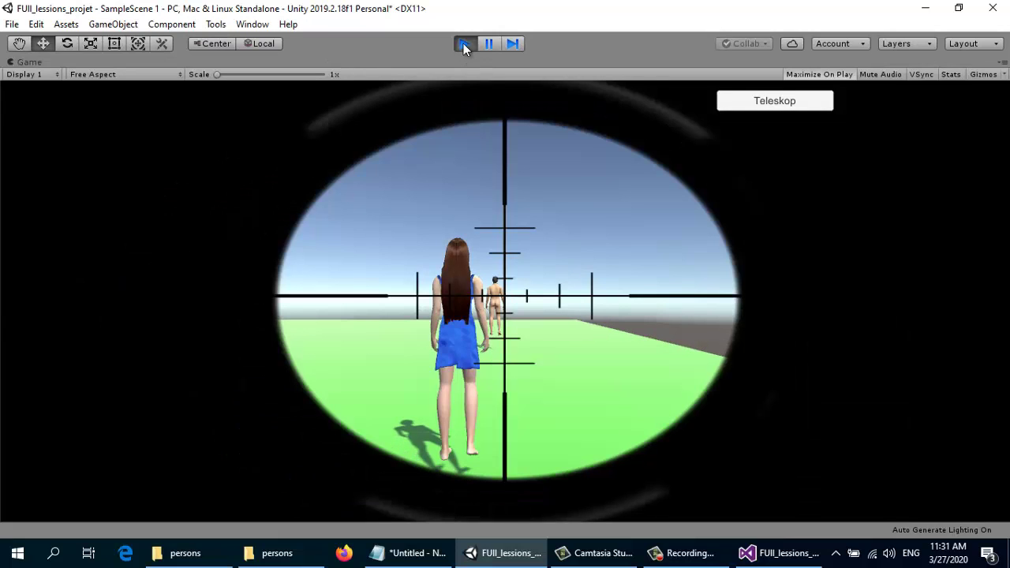
{"action": "left_click", "coordinate": [463, 44]}
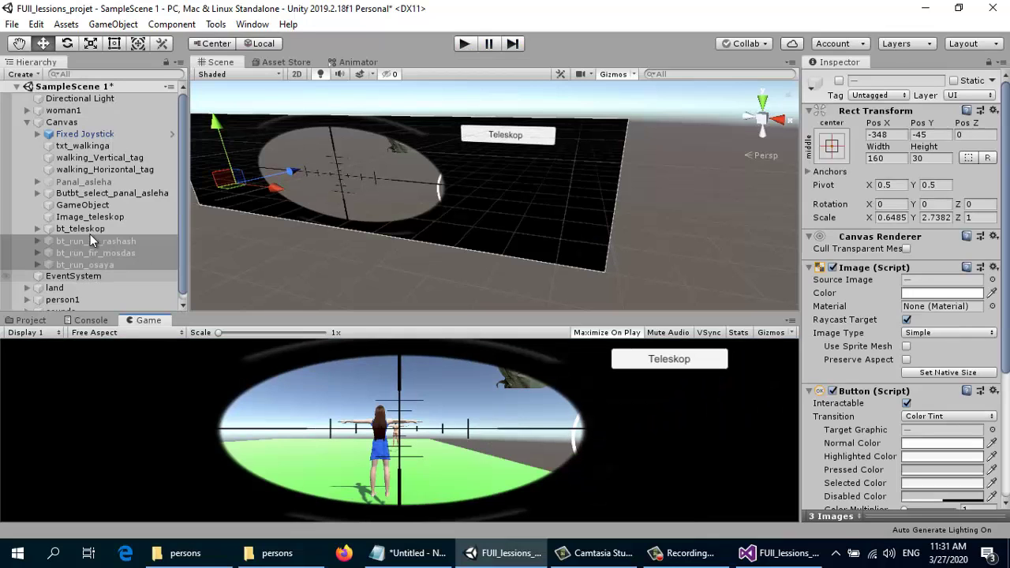
Deactivate the Image_teleskop object in the Canvas.
{"action": "left_click", "coordinate": [96, 228], "text": "ctrl"}
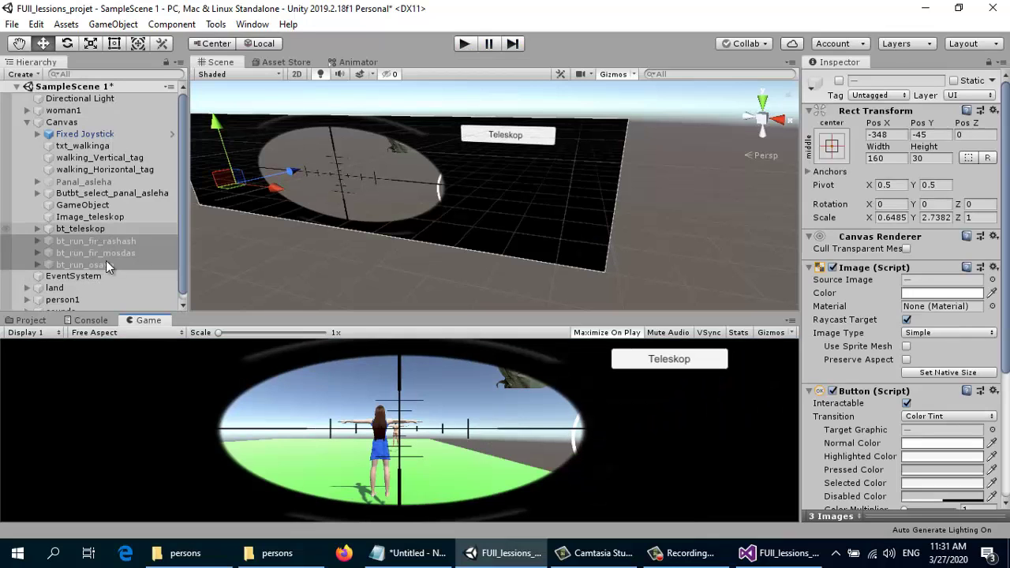
{"action": "left_click", "coordinate": [99, 218], "text": "ctrl"}
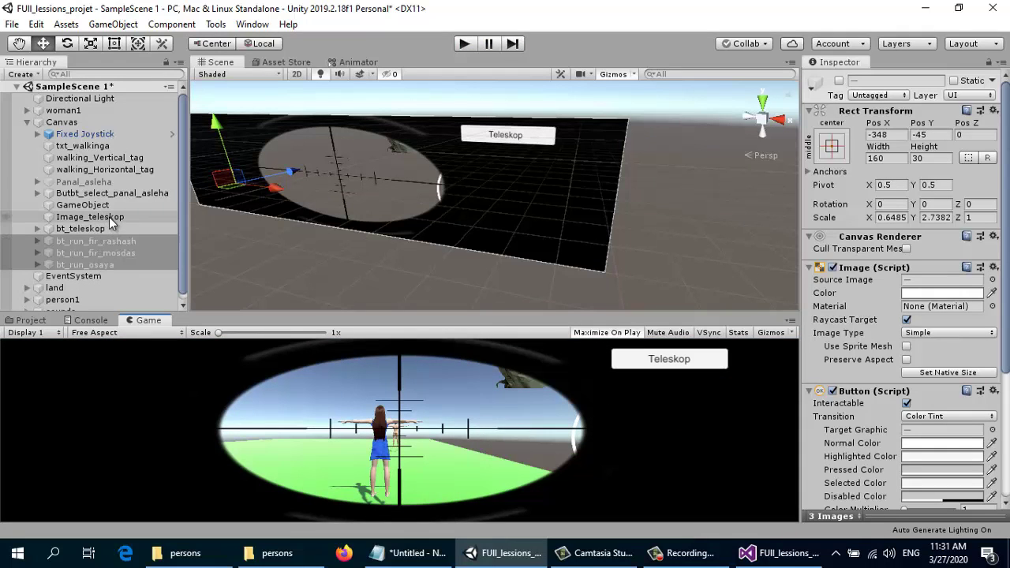
{"action": "left_click", "coordinate": [109, 217]}
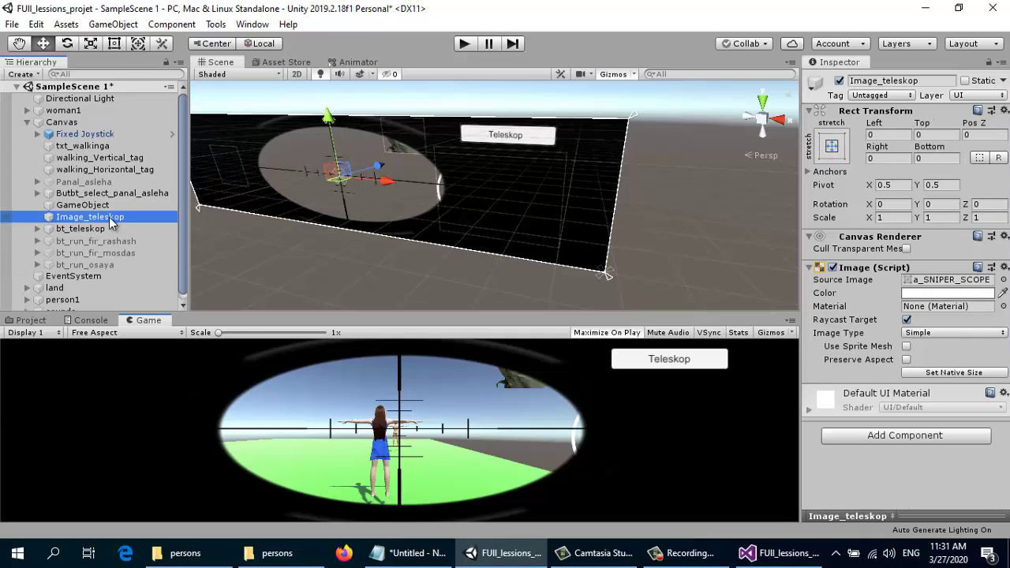
{"action": "left_click", "coordinate": [840, 81]}
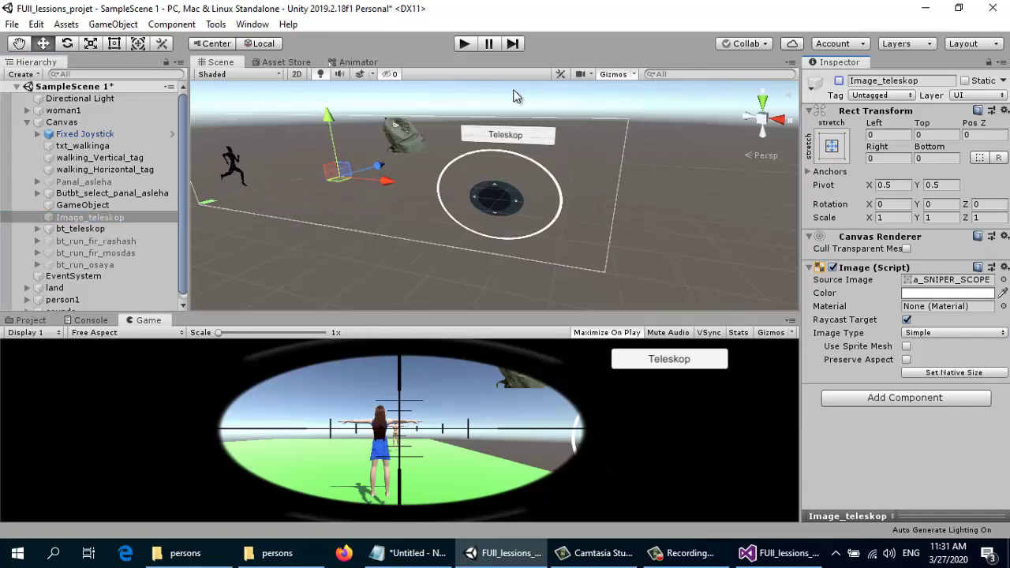
Run the game and toggle the sniper scope on and off with the Teleskop button.
{"action": "left_click", "coordinate": [465, 43]}
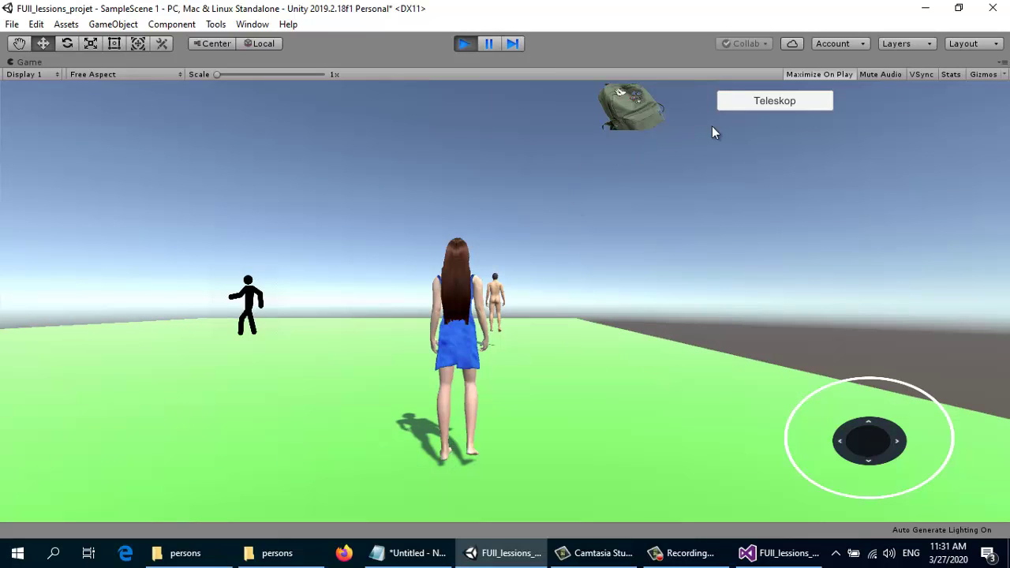
{"action": "left_click", "coordinate": [755, 110]}
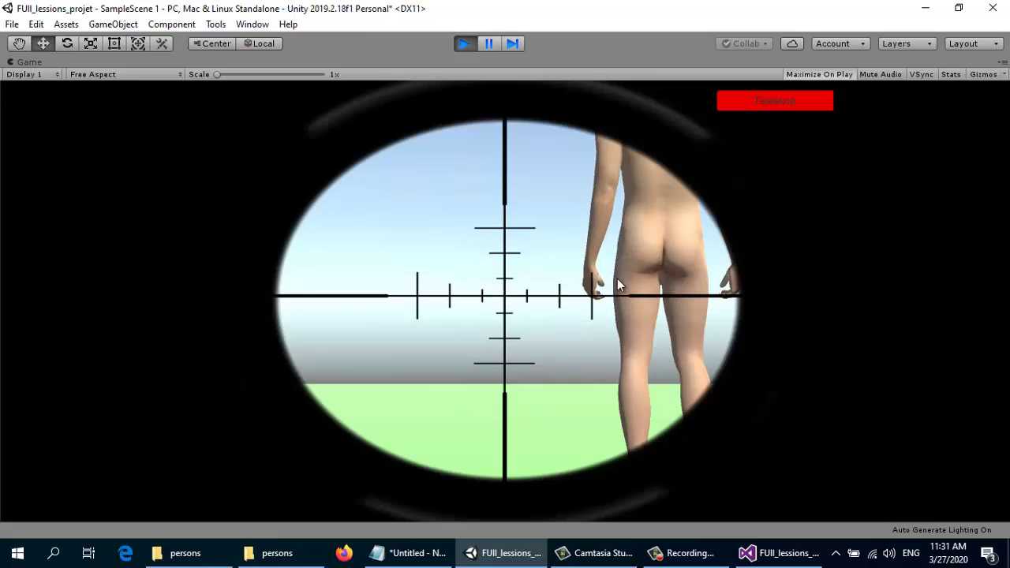
{"action": "left_click", "coordinate": [759, 98]}
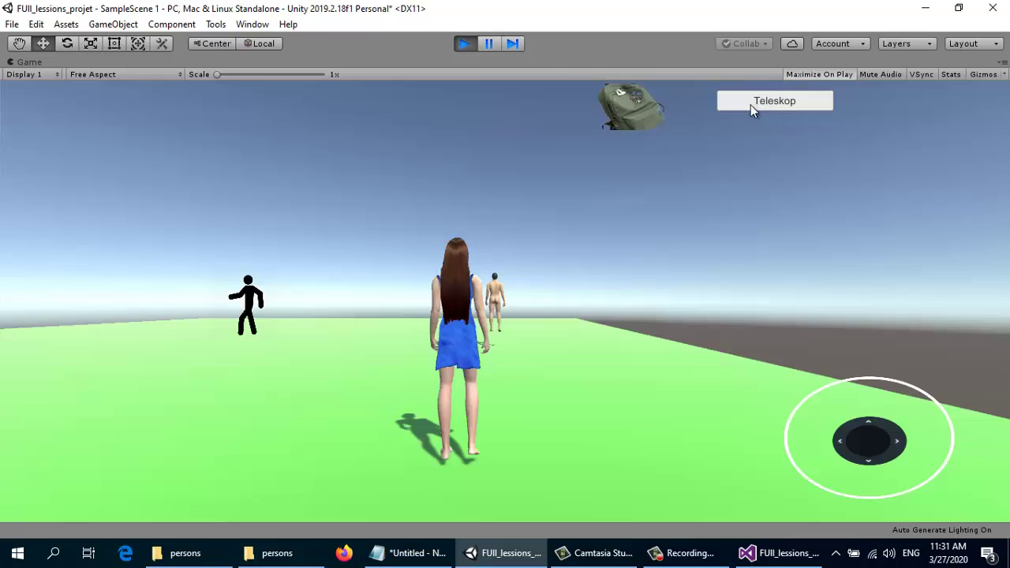
Equip the rifle from the in-game backpack, check the firing button display under the scope overlay, and stop the game.
{"action": "left_click", "coordinate": [627, 118]}
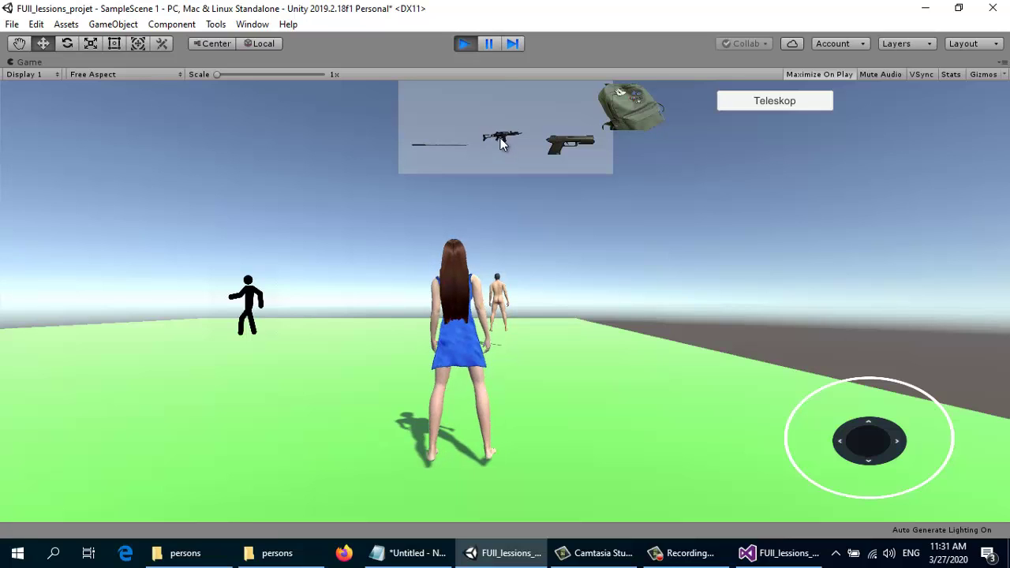
{"action": "left_click", "coordinate": [502, 141]}
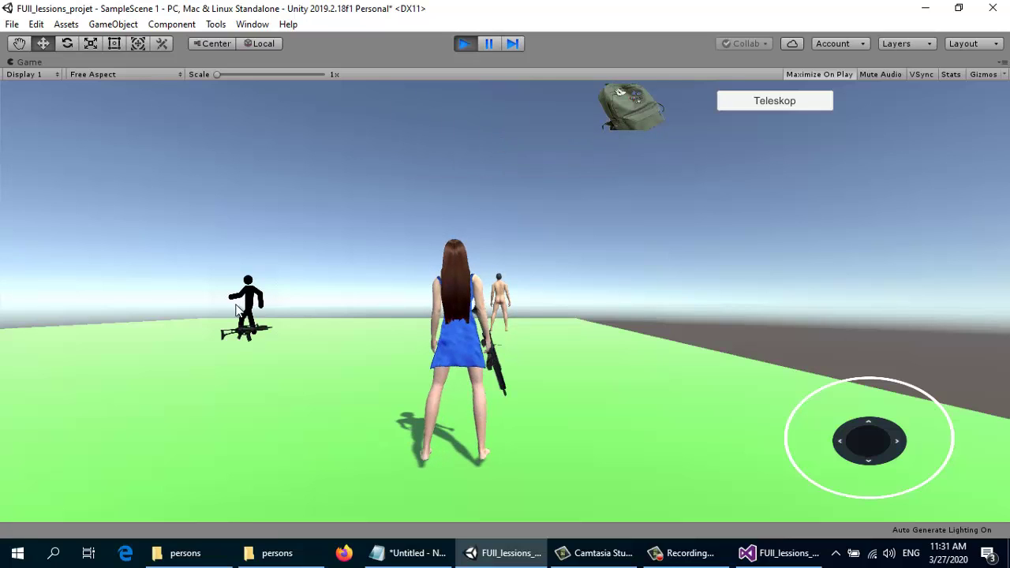
{"action": "left_click", "coordinate": [791, 106]}
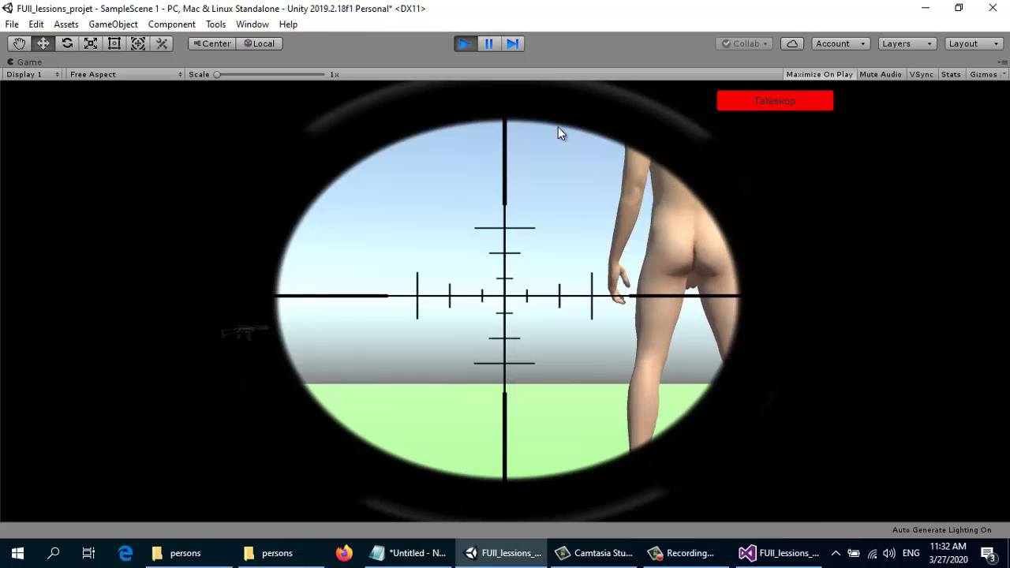
{"action": "left_click", "coordinate": [464, 44]}
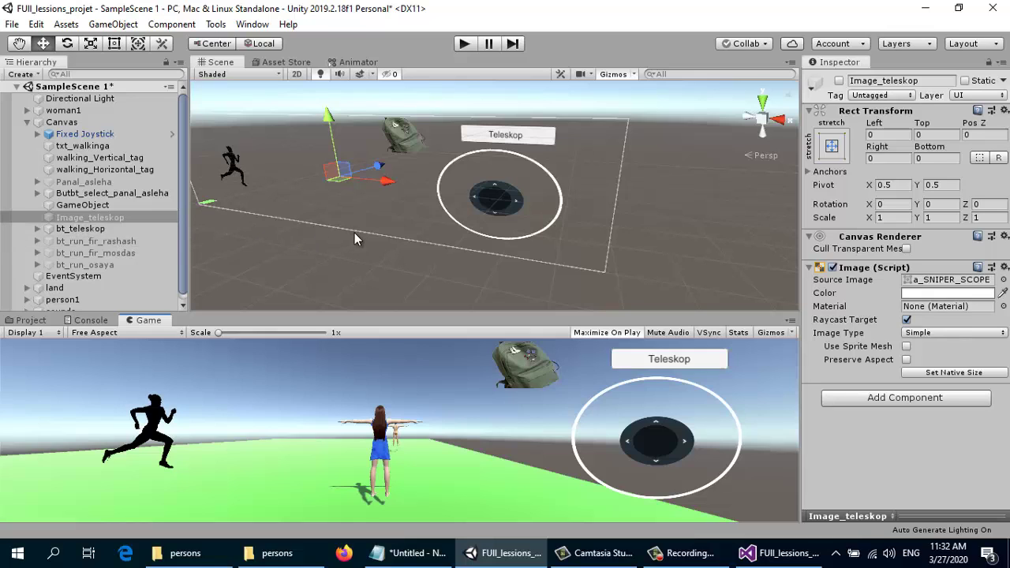
Switch to File Explorer and find the particle shader folder in the tools folder of world_army's Assets.
{"action": "left_click", "coordinate": [39, 320]}
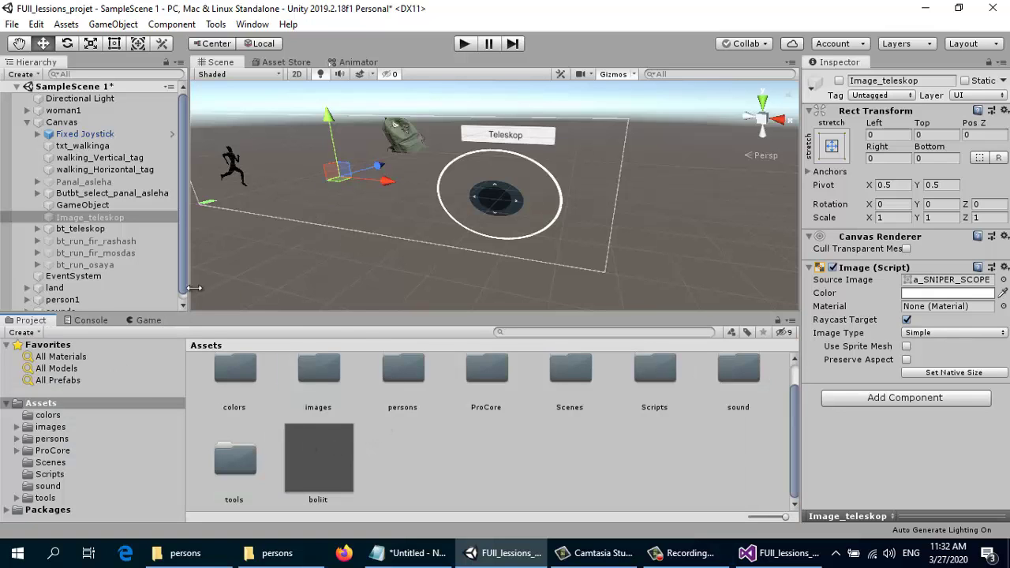
{"action": "left_click", "coordinate": [201, 553]}
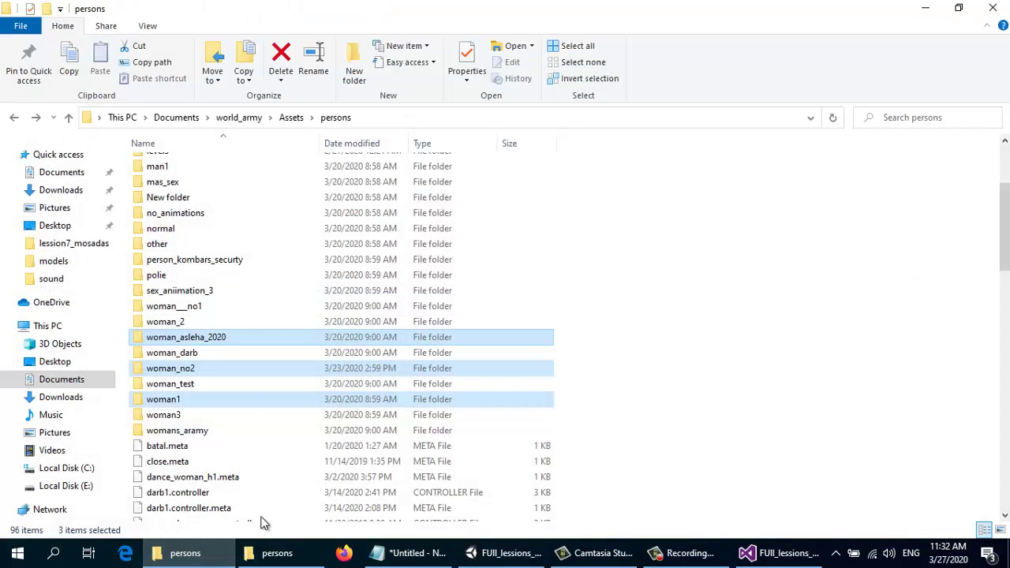
{"action": "left_click", "coordinate": [294, 118]}
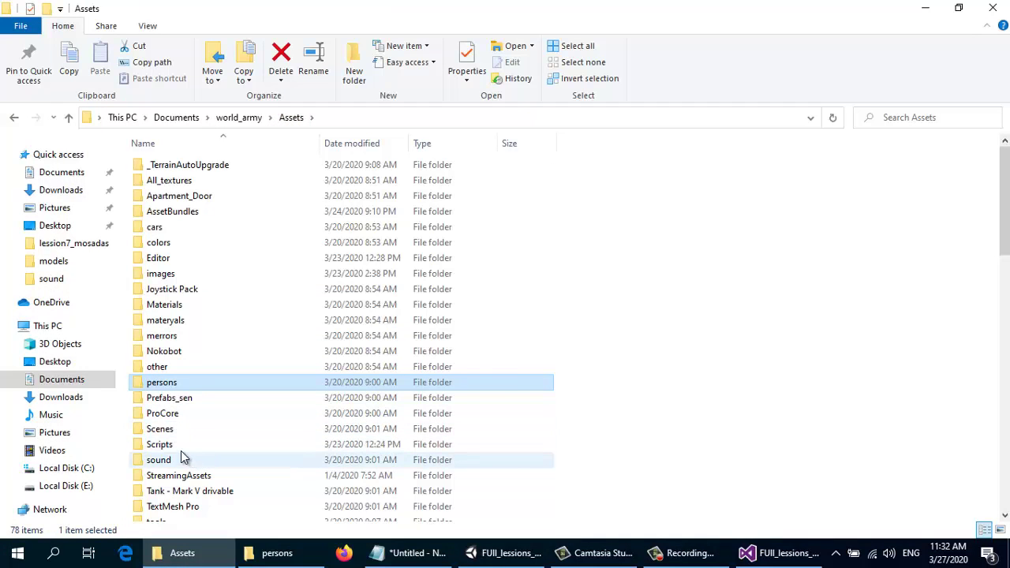
{"action": "scroll", "coordinate": [240, 491], "scroll_direction": "down", "scroll_amount": 1}
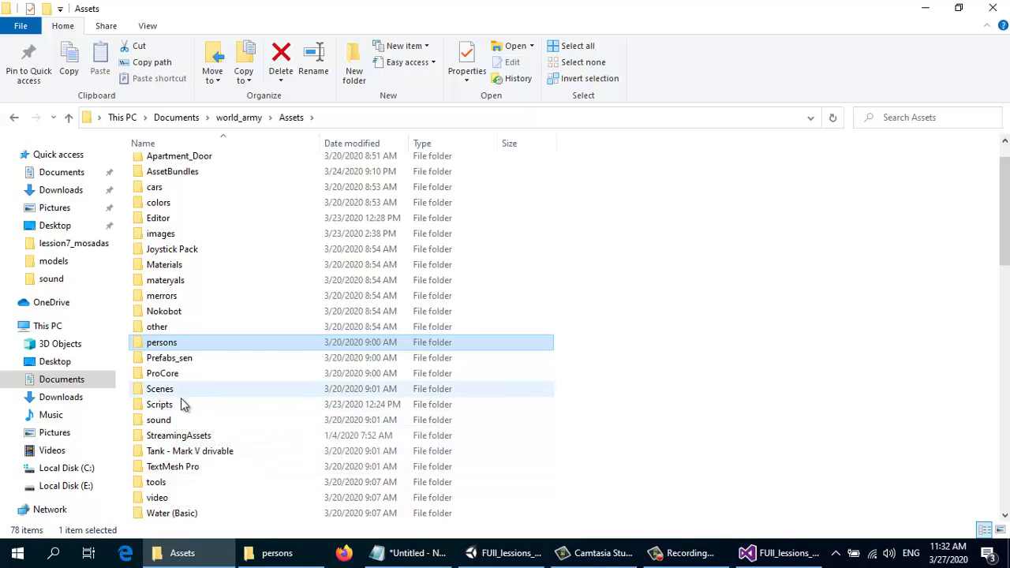
{"action": "left_click", "coordinate": [172, 499]}
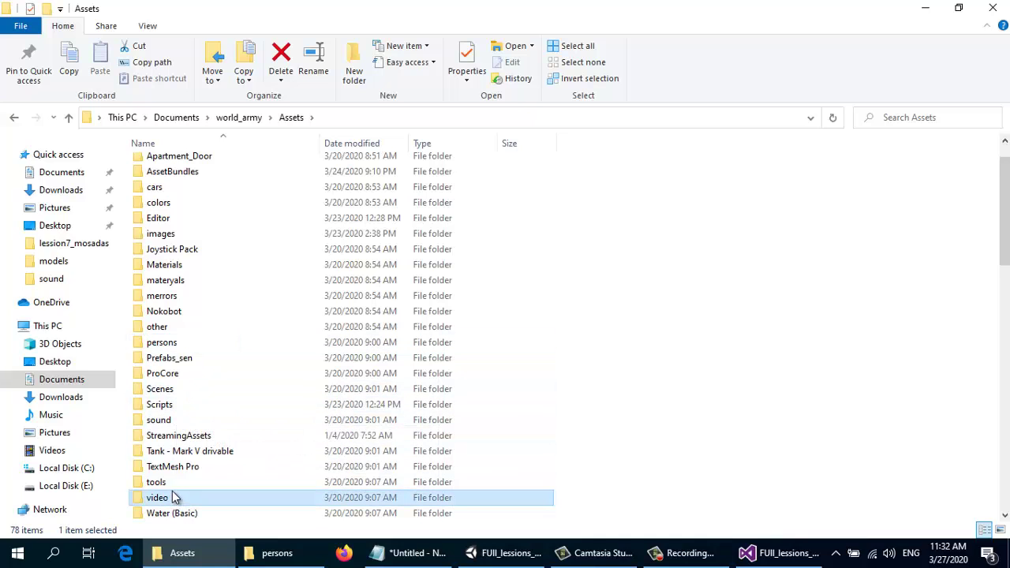
{"action": "double_click", "coordinate": [171, 482]}
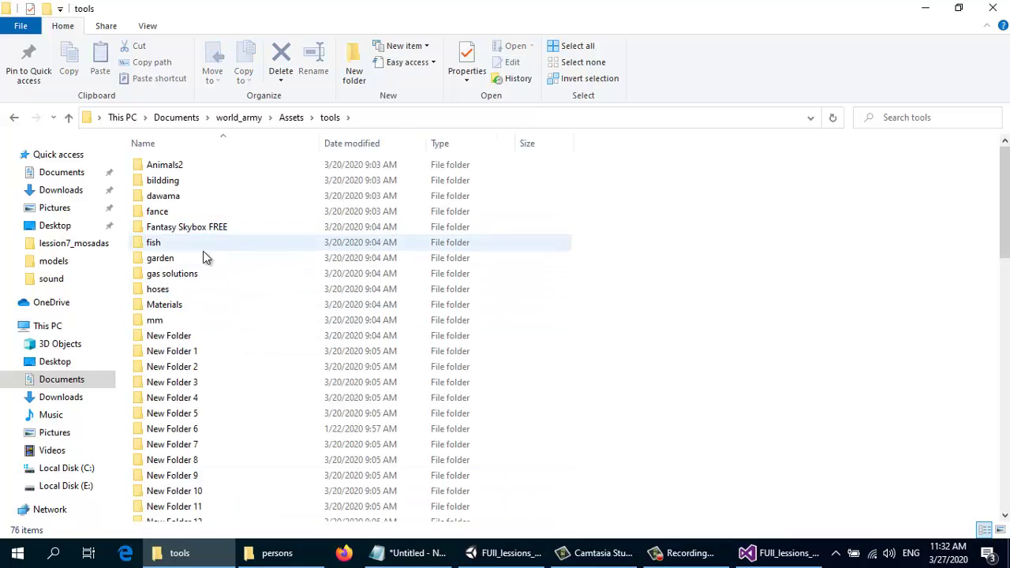
{"action": "left_click_drag", "start_coordinate": [1005, 198], "coordinate": [1005, 271]}
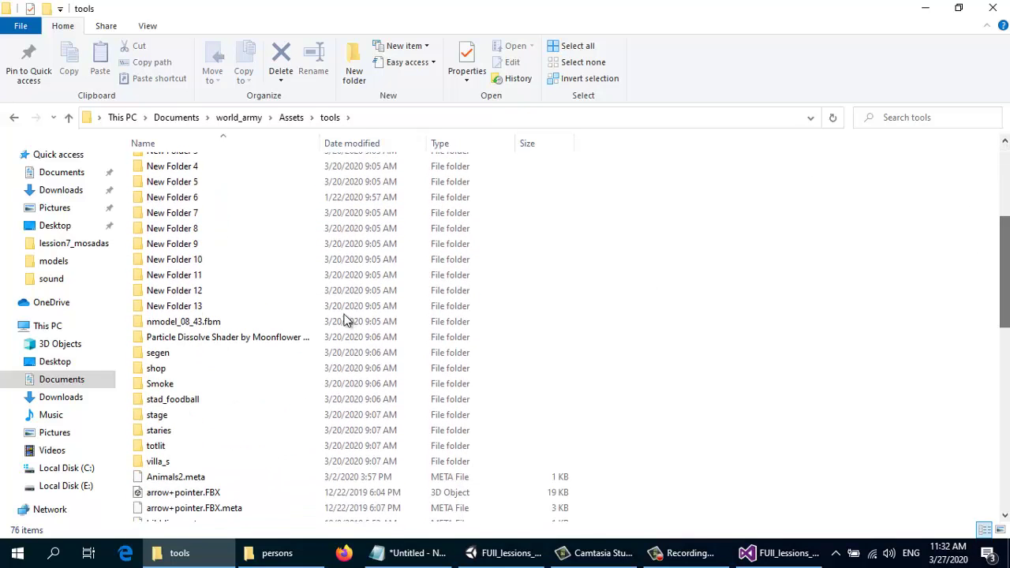
Import the Particle Dissolve Shader by Moonflower folder from File Explorer into the Unity project's Assets/tools folder.
{"action": "left_click", "coordinate": [535, 559]}
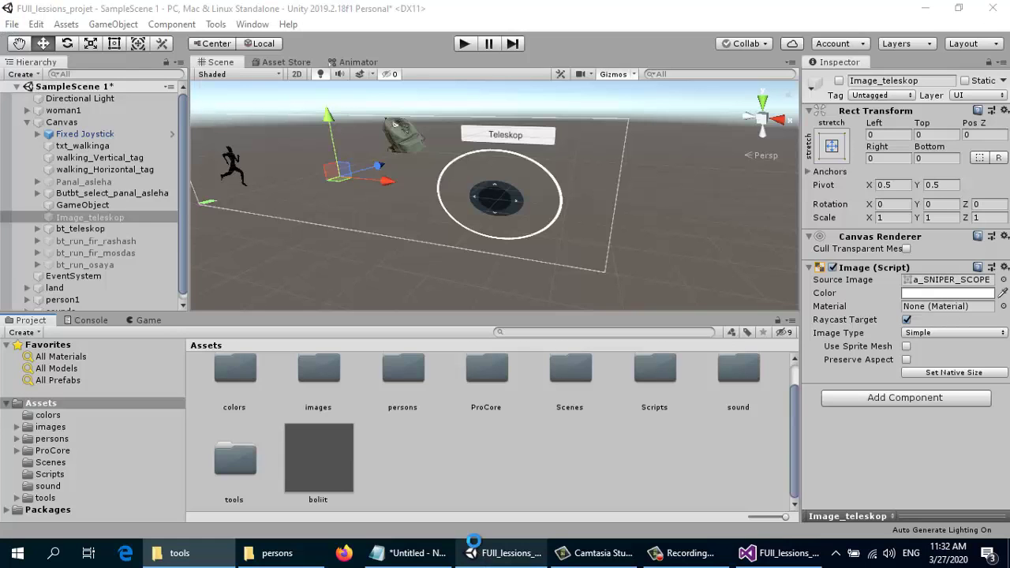
{"action": "left_click", "coordinate": [56, 497]}
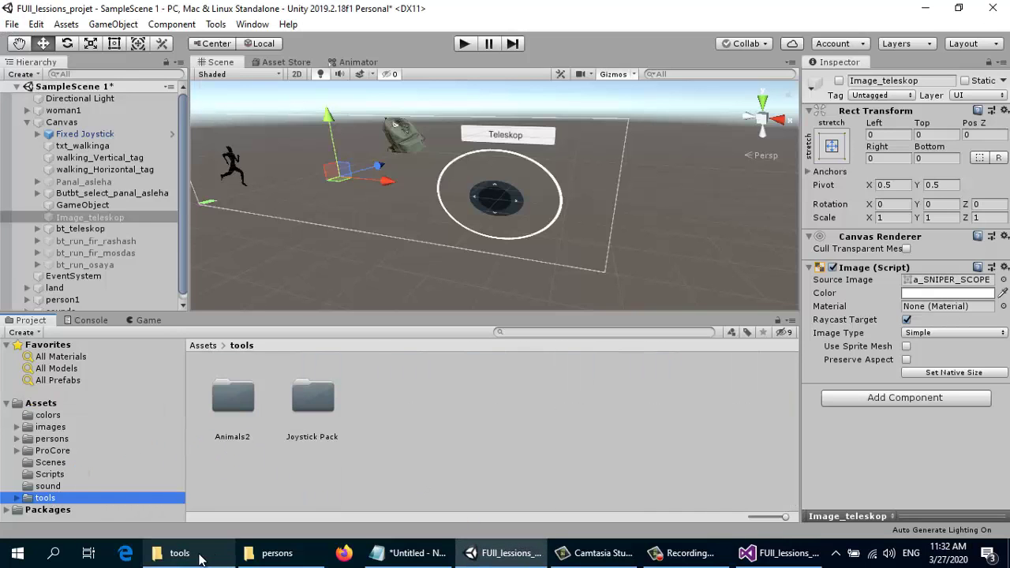
{"action": "left_click", "coordinate": [202, 553]}
{"action": "left_click_drag", "start_coordinate": [184, 336], "coordinate": [481, 430]}
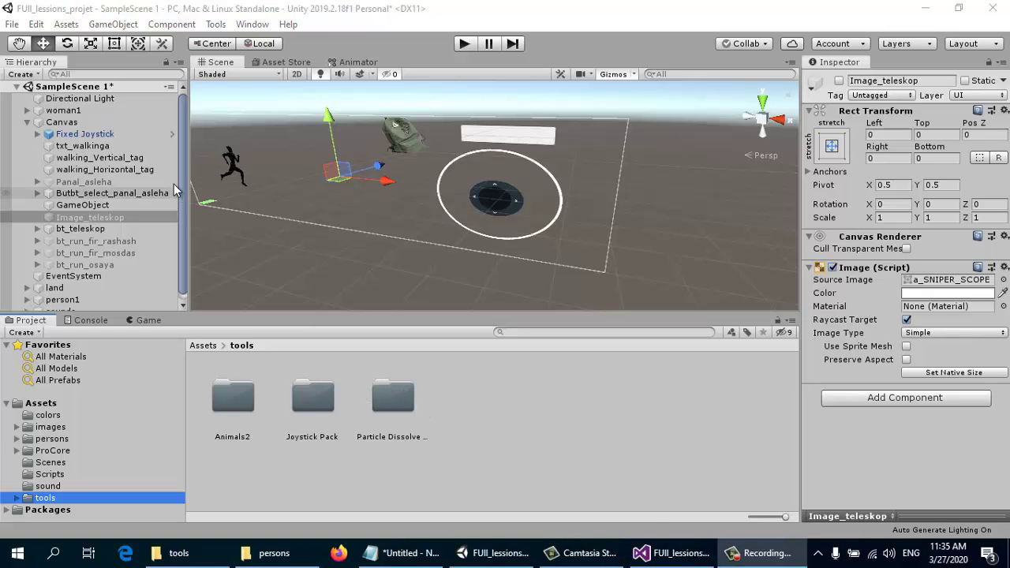
Focus the Scene view on woman1 and select its fir_path child object.
{"action": "left_click_drag", "start_coordinate": [183, 201], "coordinate": [183, 224]}
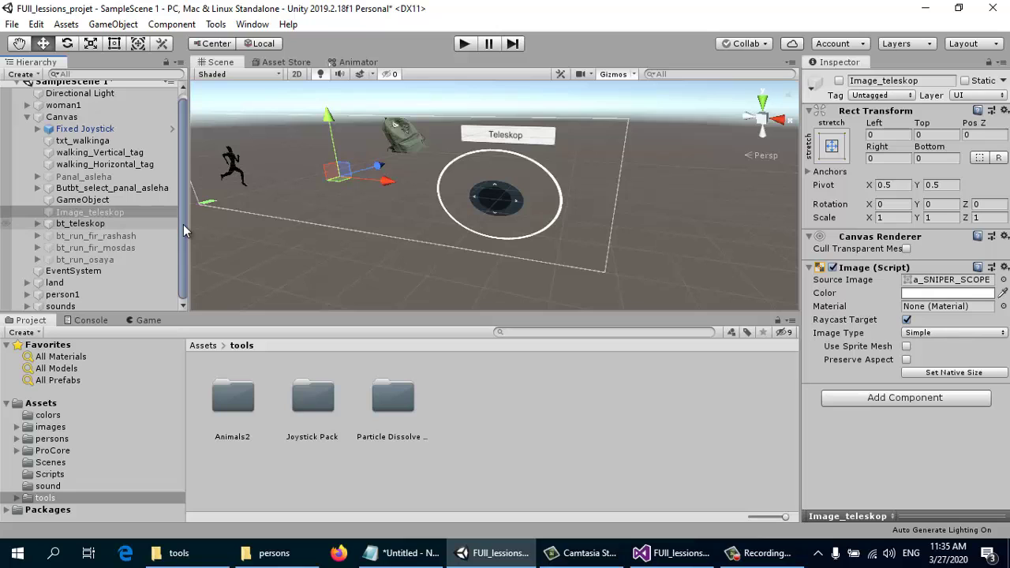
{"action": "left_click", "coordinate": [40, 107]}
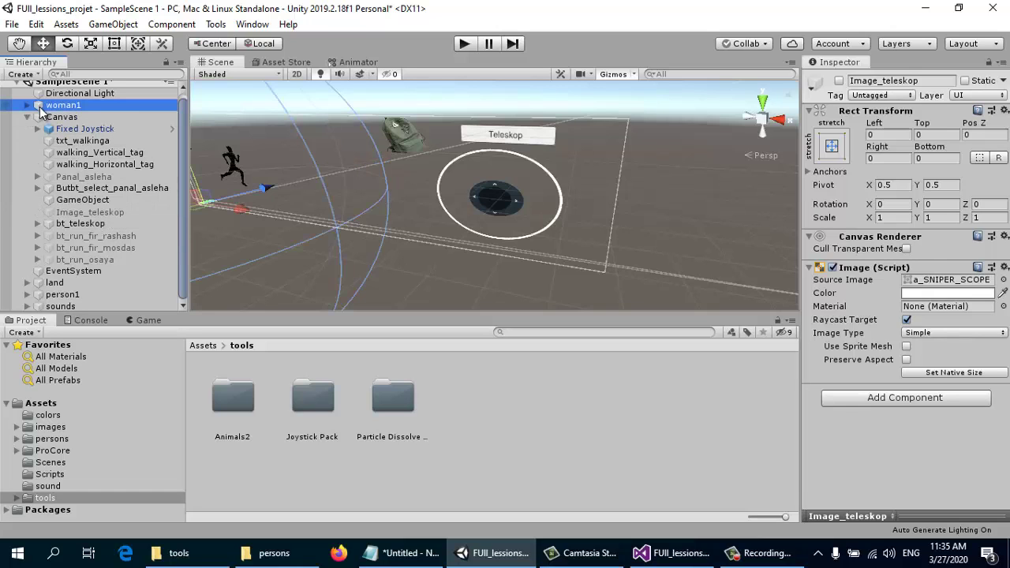
{"action": "double_click", "coordinate": [41, 108]}
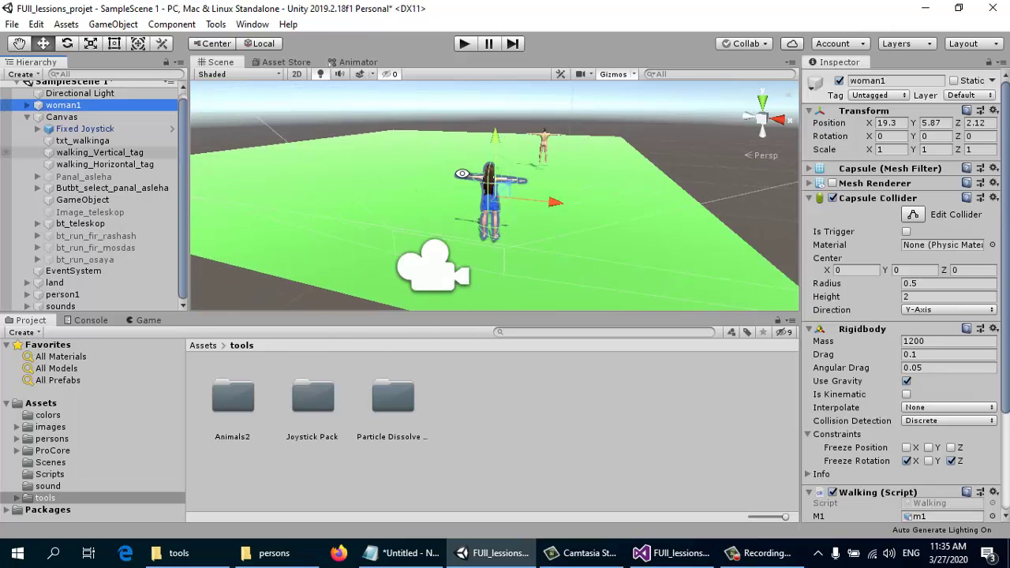
{"action": "key", "text": "alt"}
{"action": "left_click_drag", "start_coordinate": [316, 220], "coordinate": [28, 118], "text": "alt"}
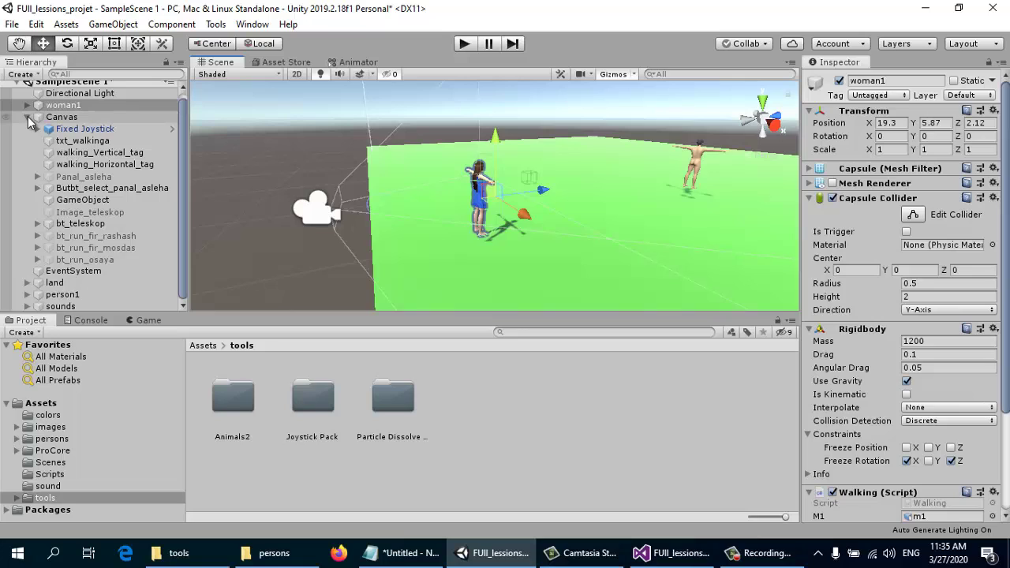
{"action": "left_click", "coordinate": [24, 106]}
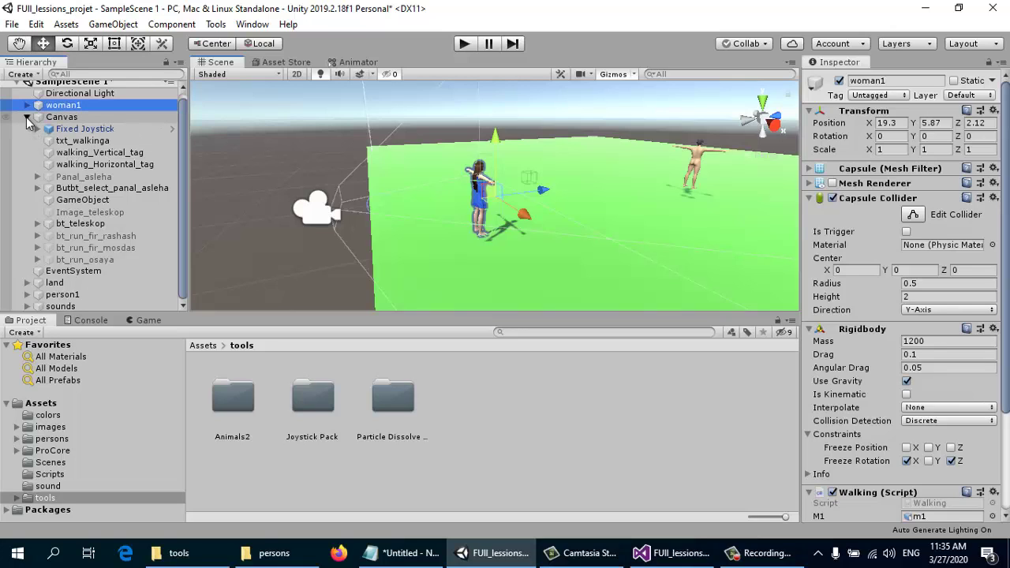
{"action": "left_click", "coordinate": [28, 116]}
{"action": "left_click", "coordinate": [25, 112]}
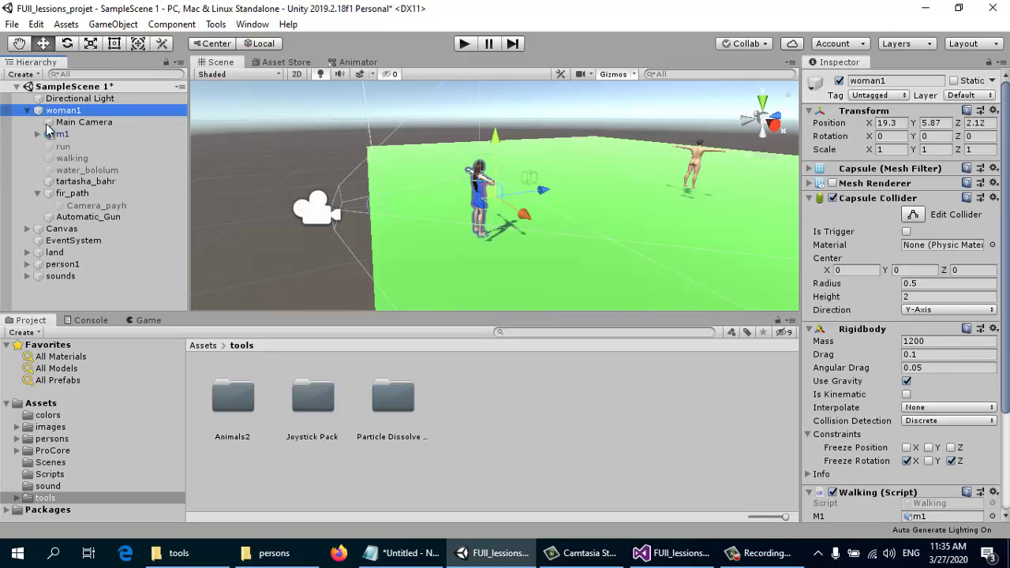
{"action": "left_click", "coordinate": [78, 193]}
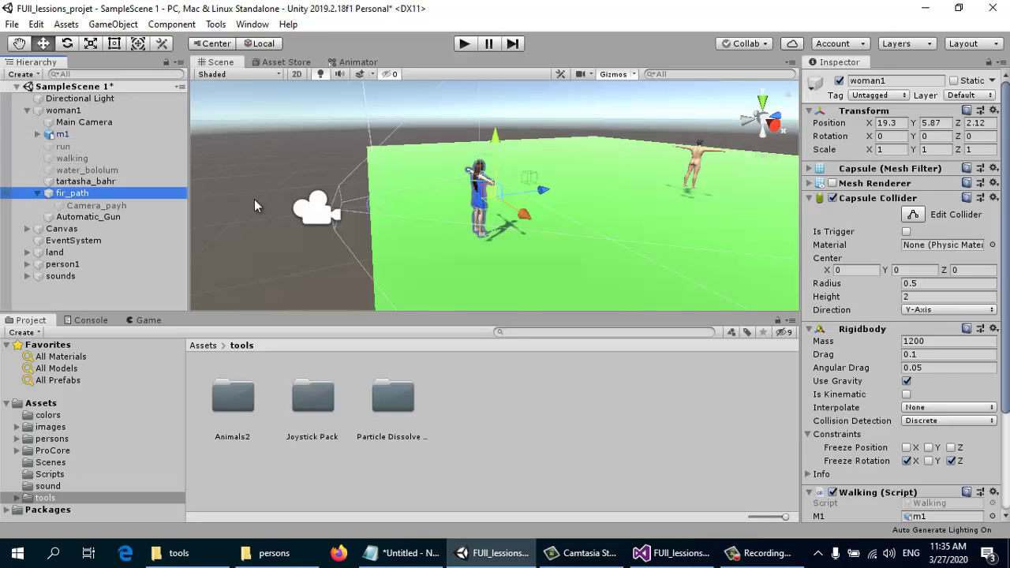